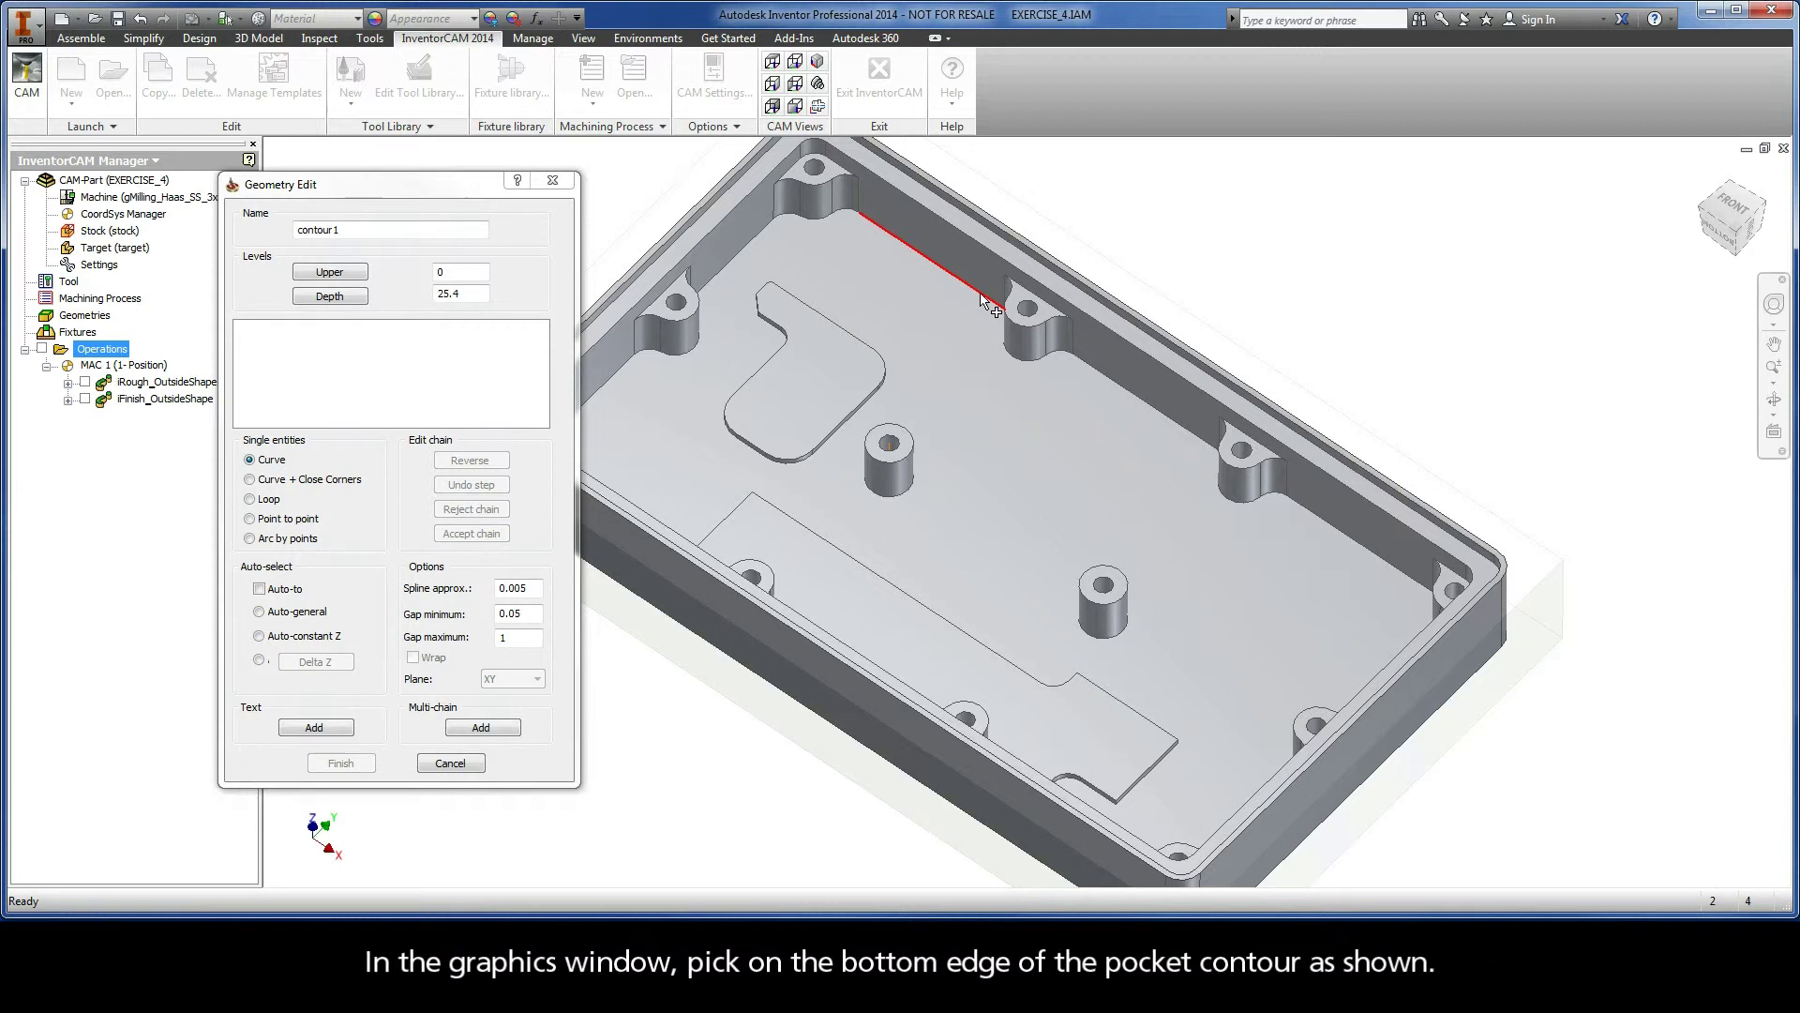
Step: Add closed Auto-constant Z chains to contour1 for the pocket's bottom contour and the irregular island beside its left-hand wall
{"action": "left_click", "coordinate": [982, 296]}
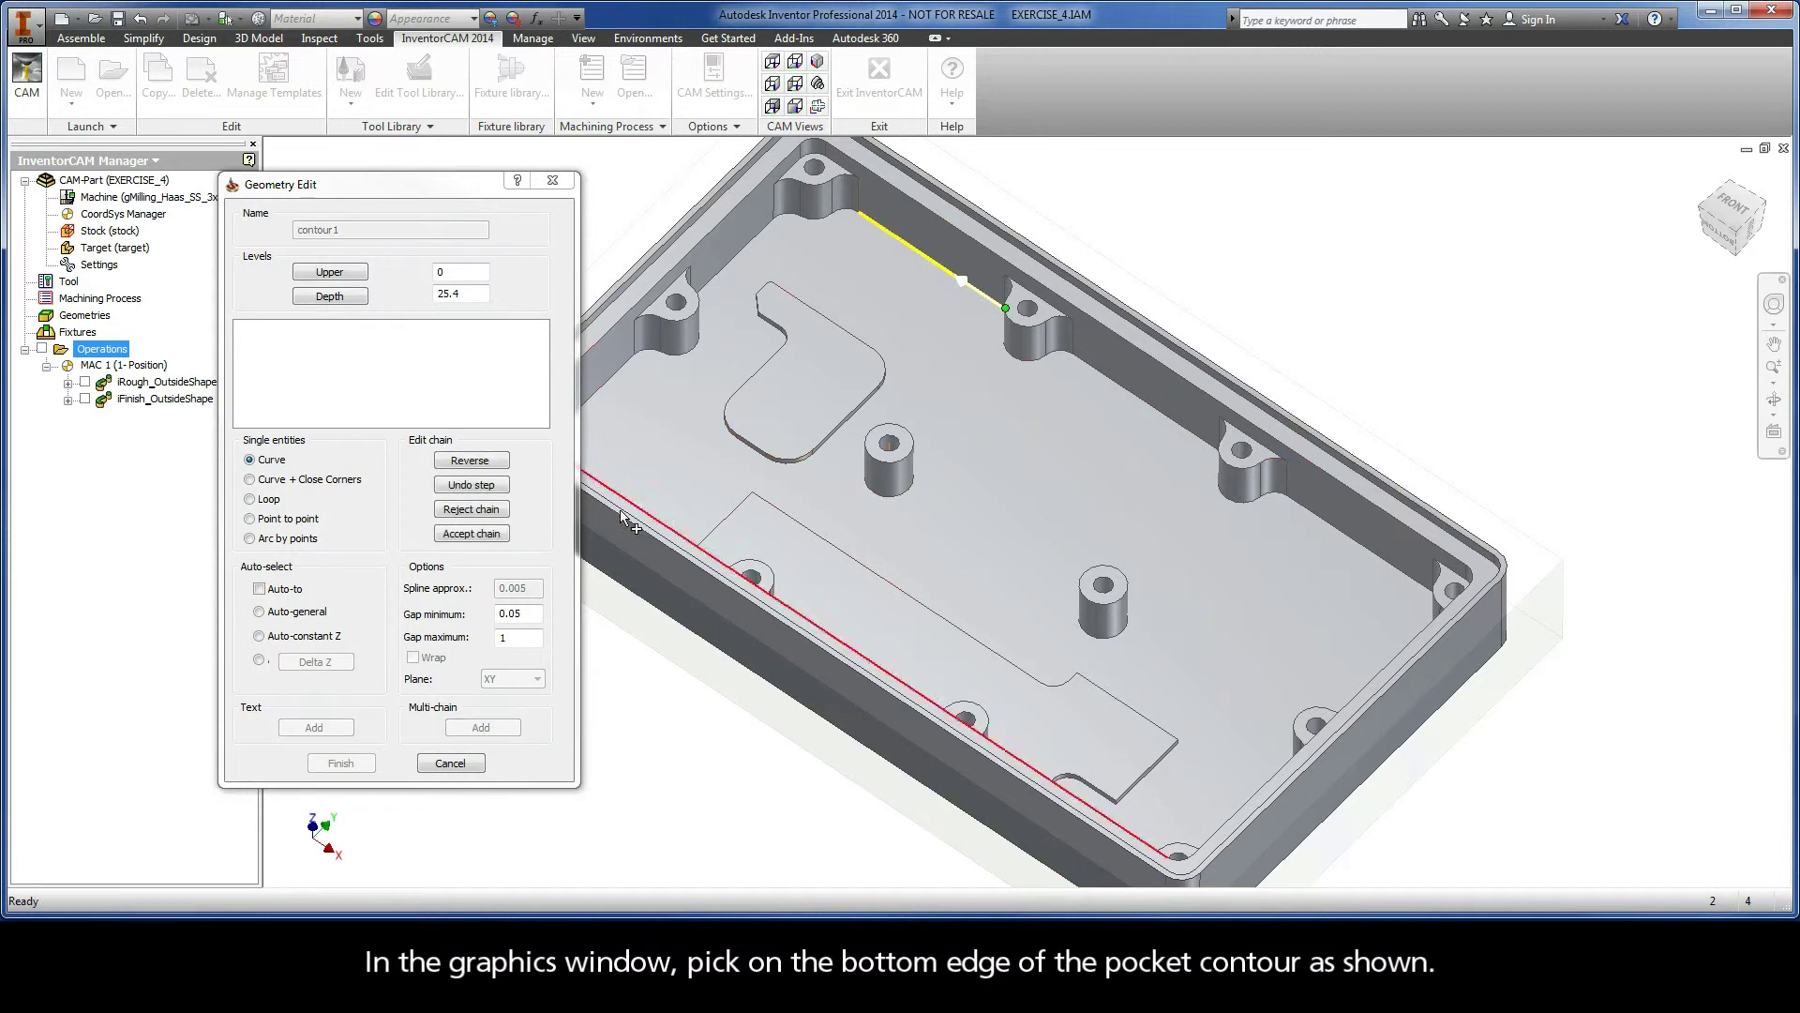
{"action": "left_click", "coordinate": [260, 637]}
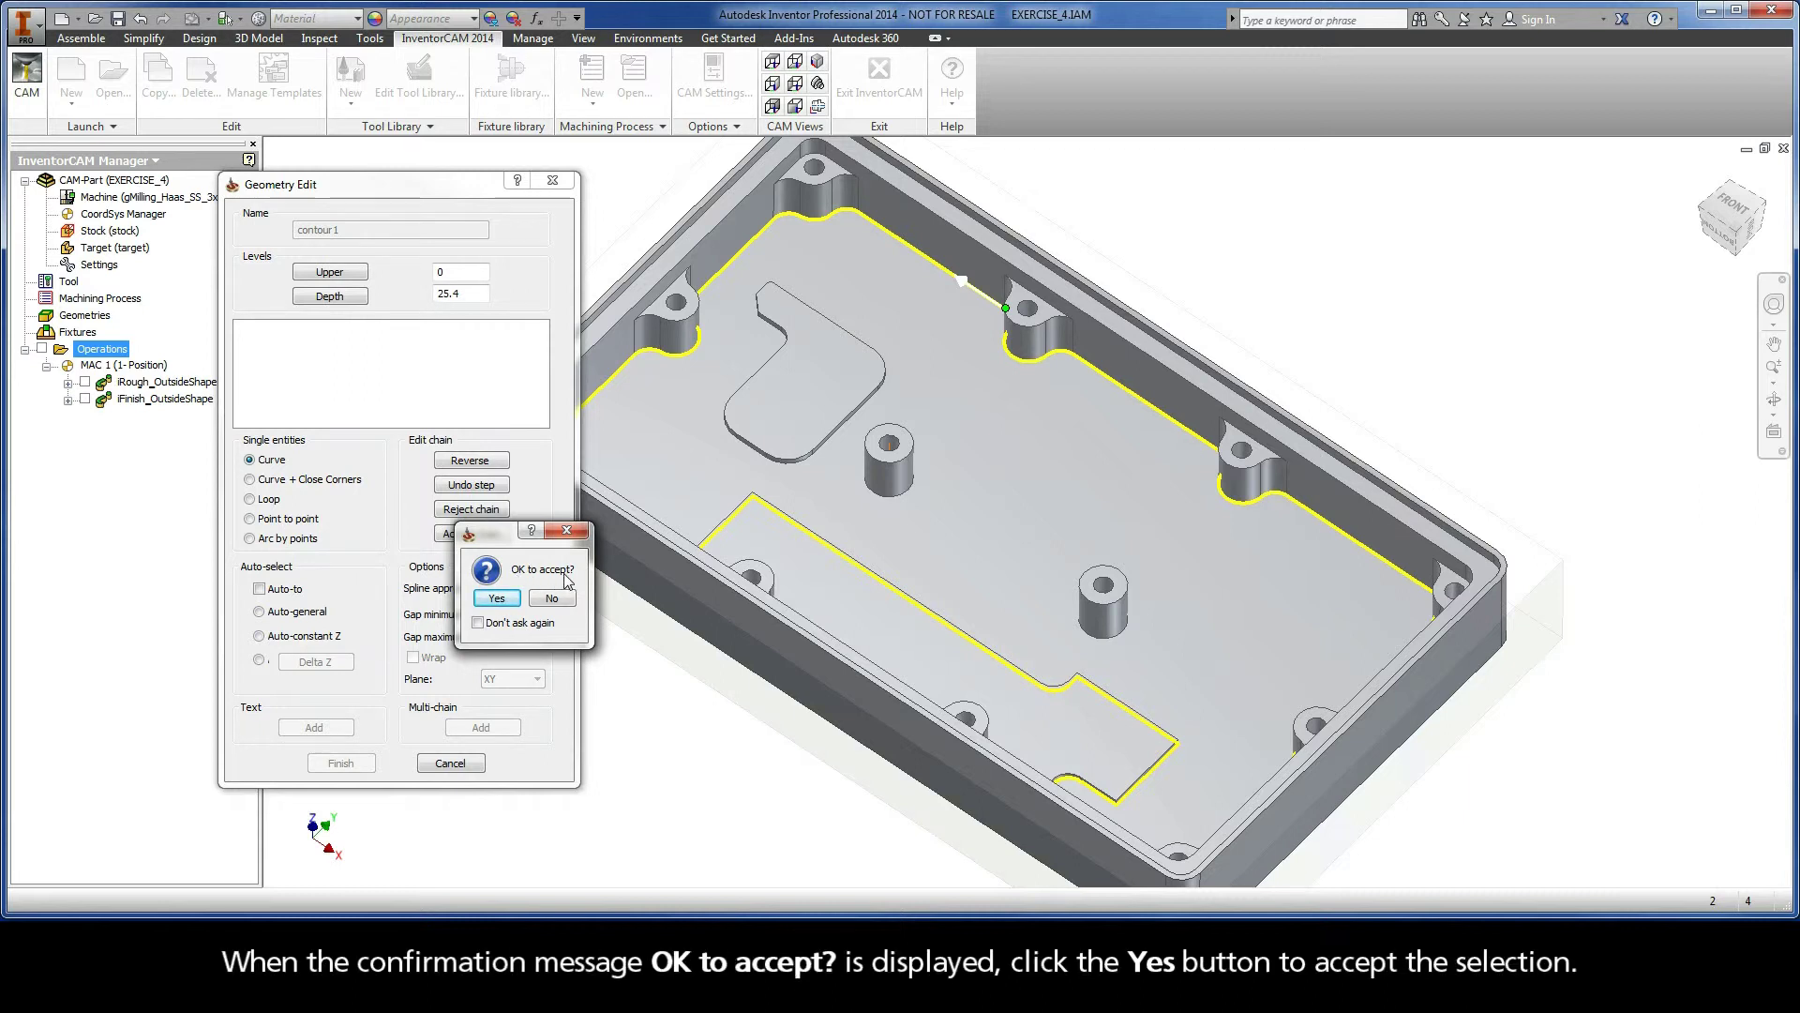
{"action": "left_click", "coordinate": [498, 600]}
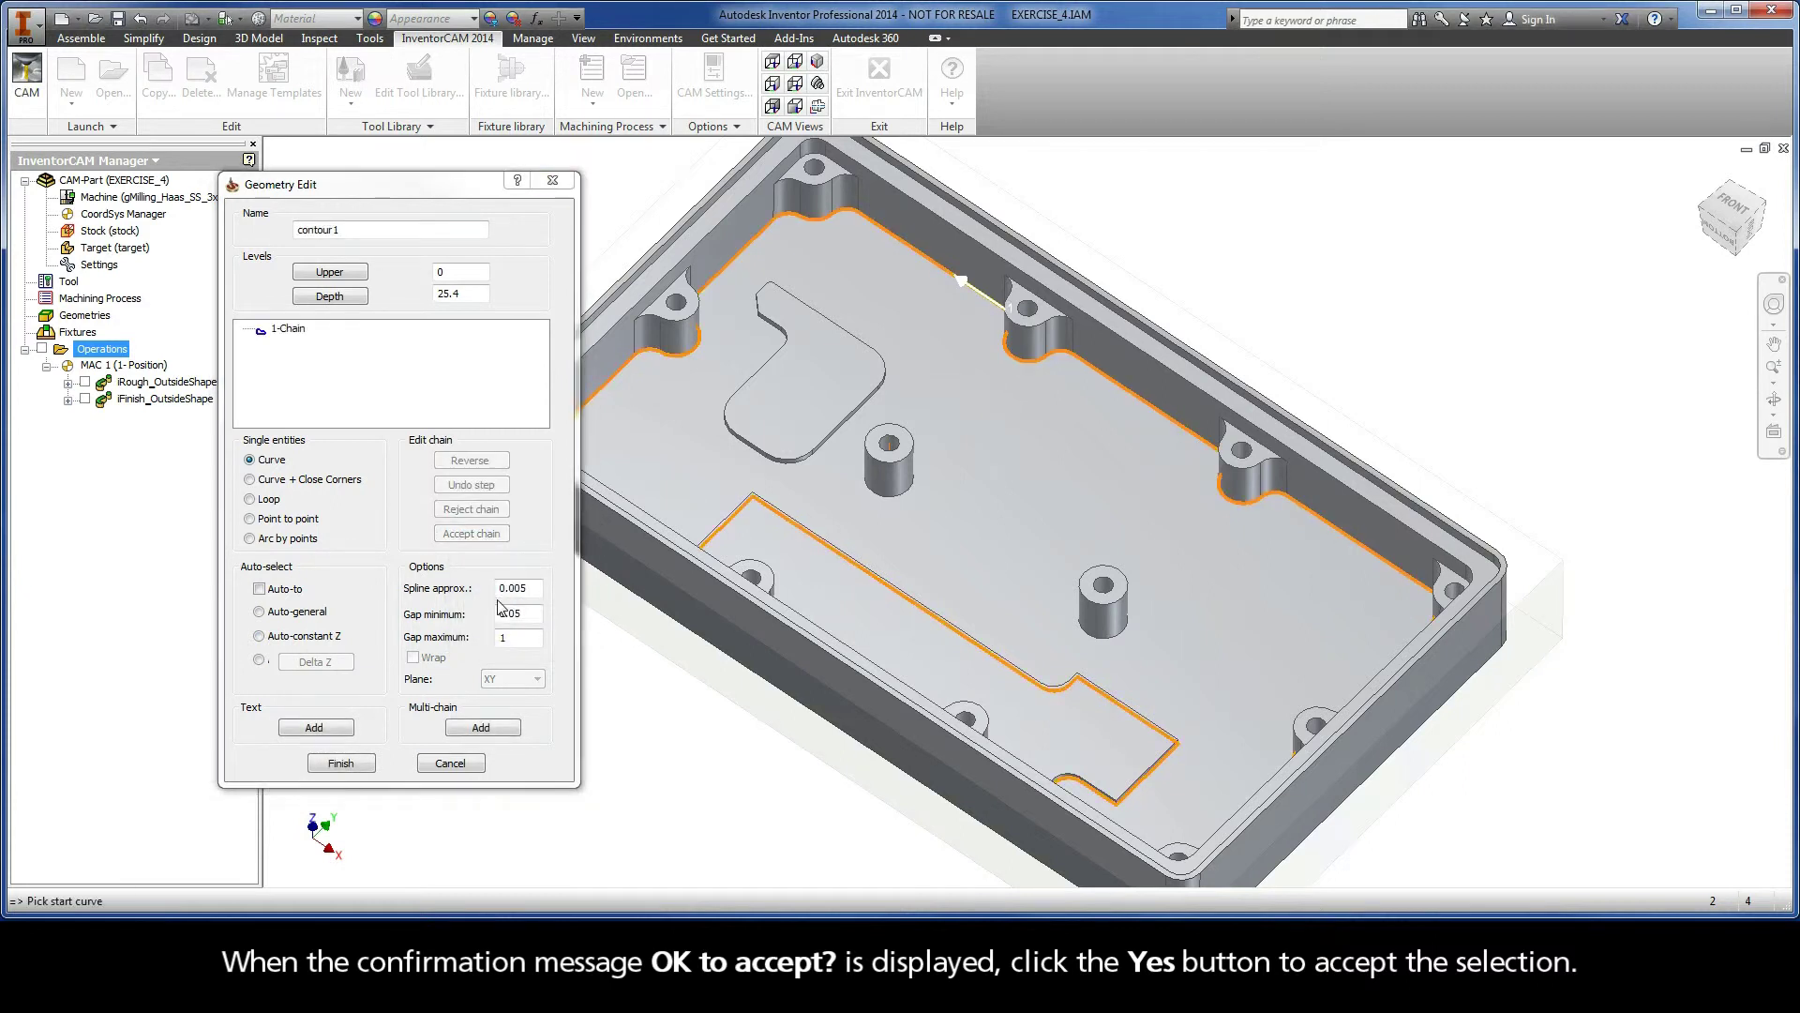
{"action": "left_click", "coordinate": [762, 456]}
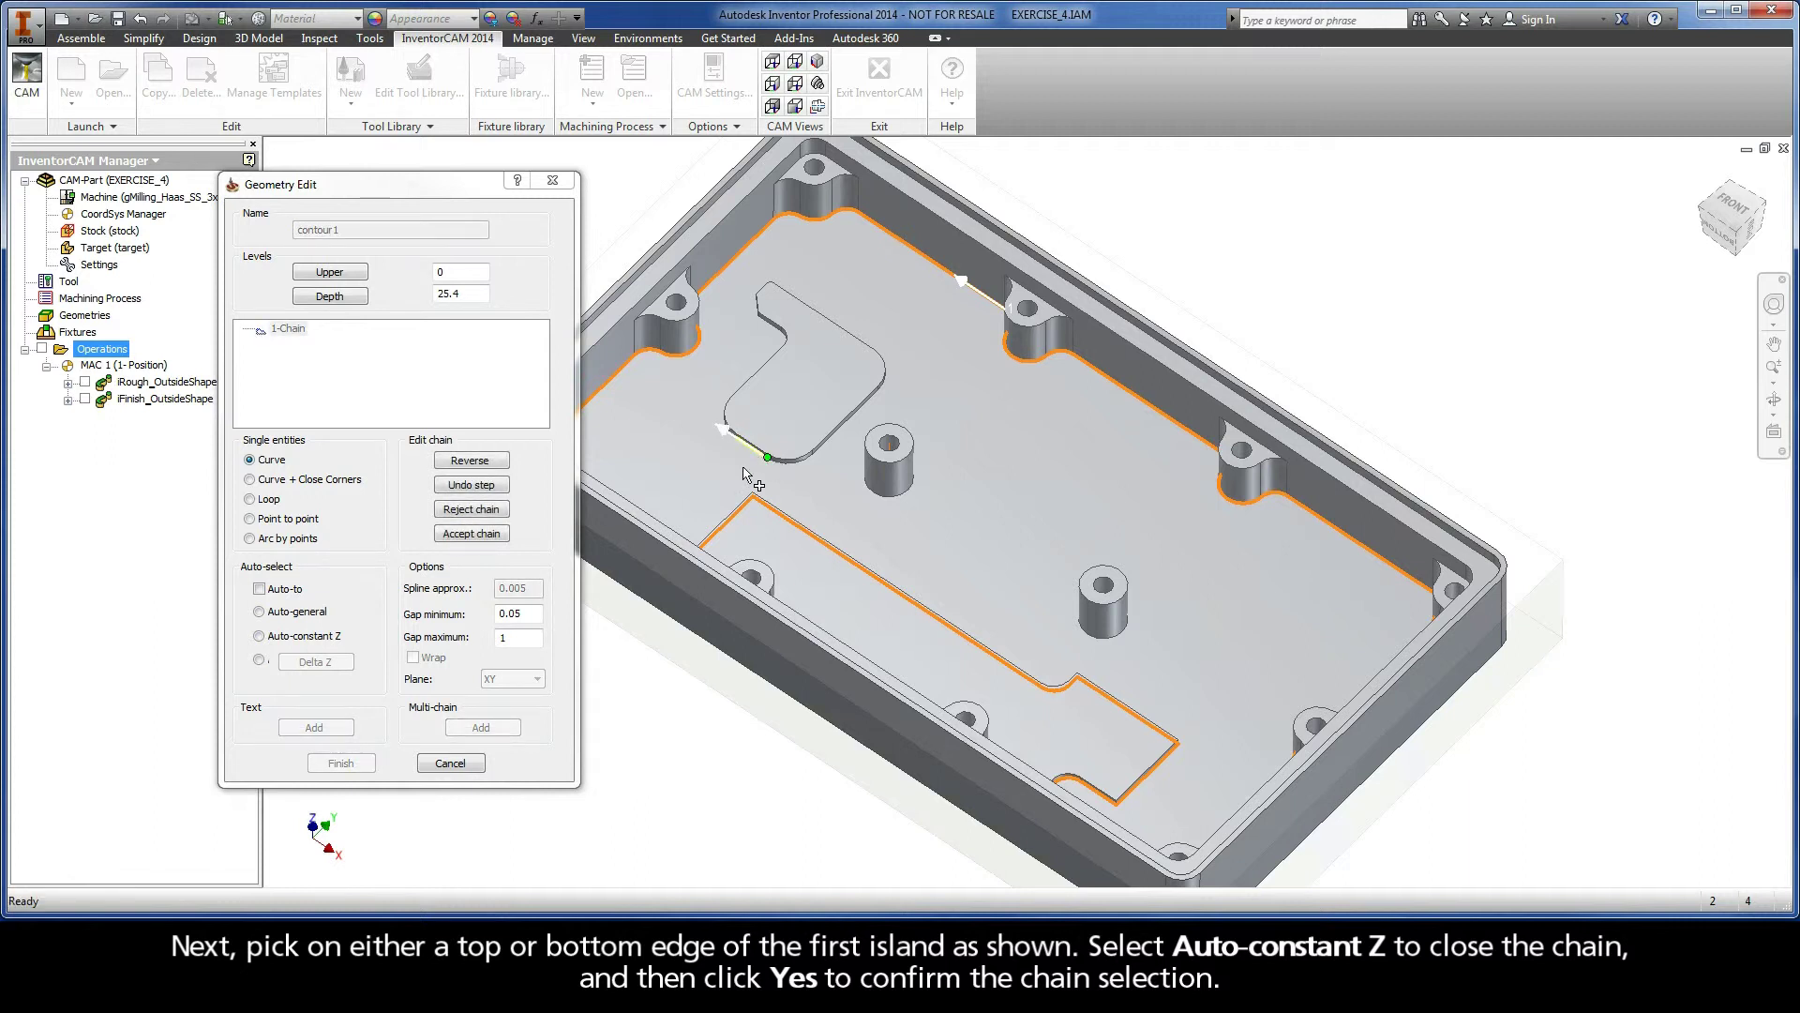
{"action": "left_click", "coordinate": [259, 636]}
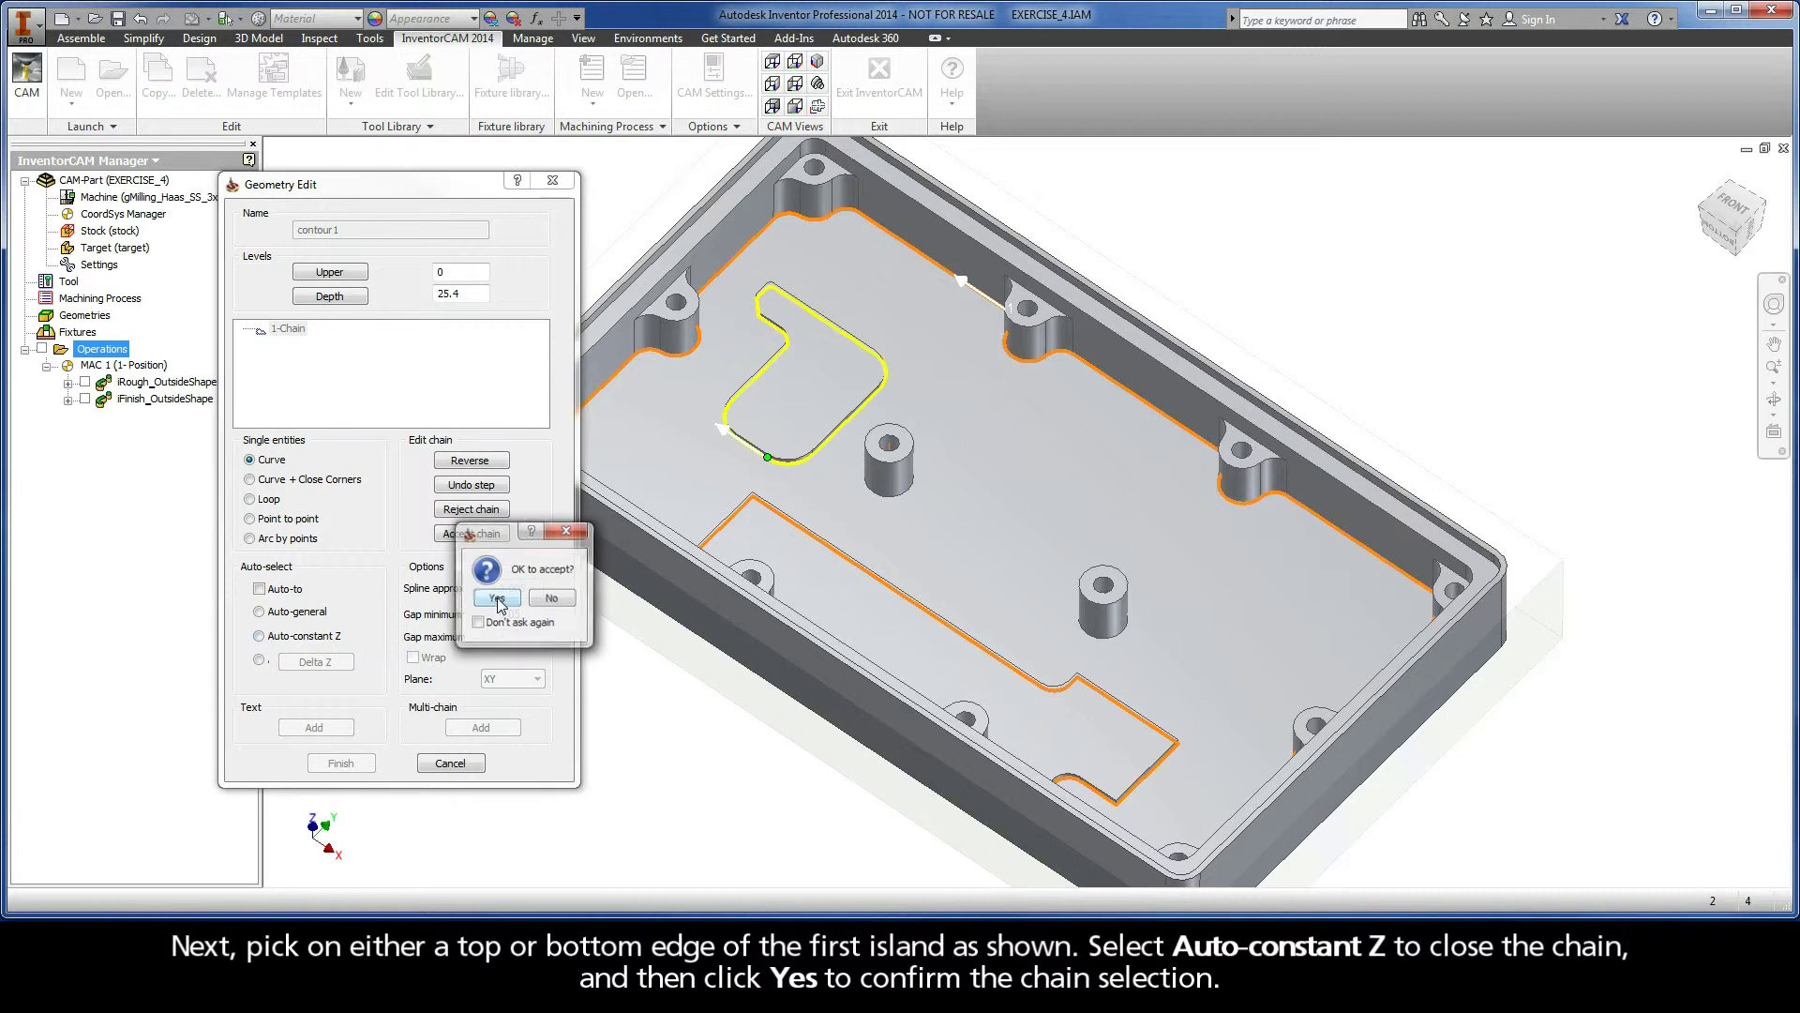
{"action": "left_click", "coordinate": [497, 599]}
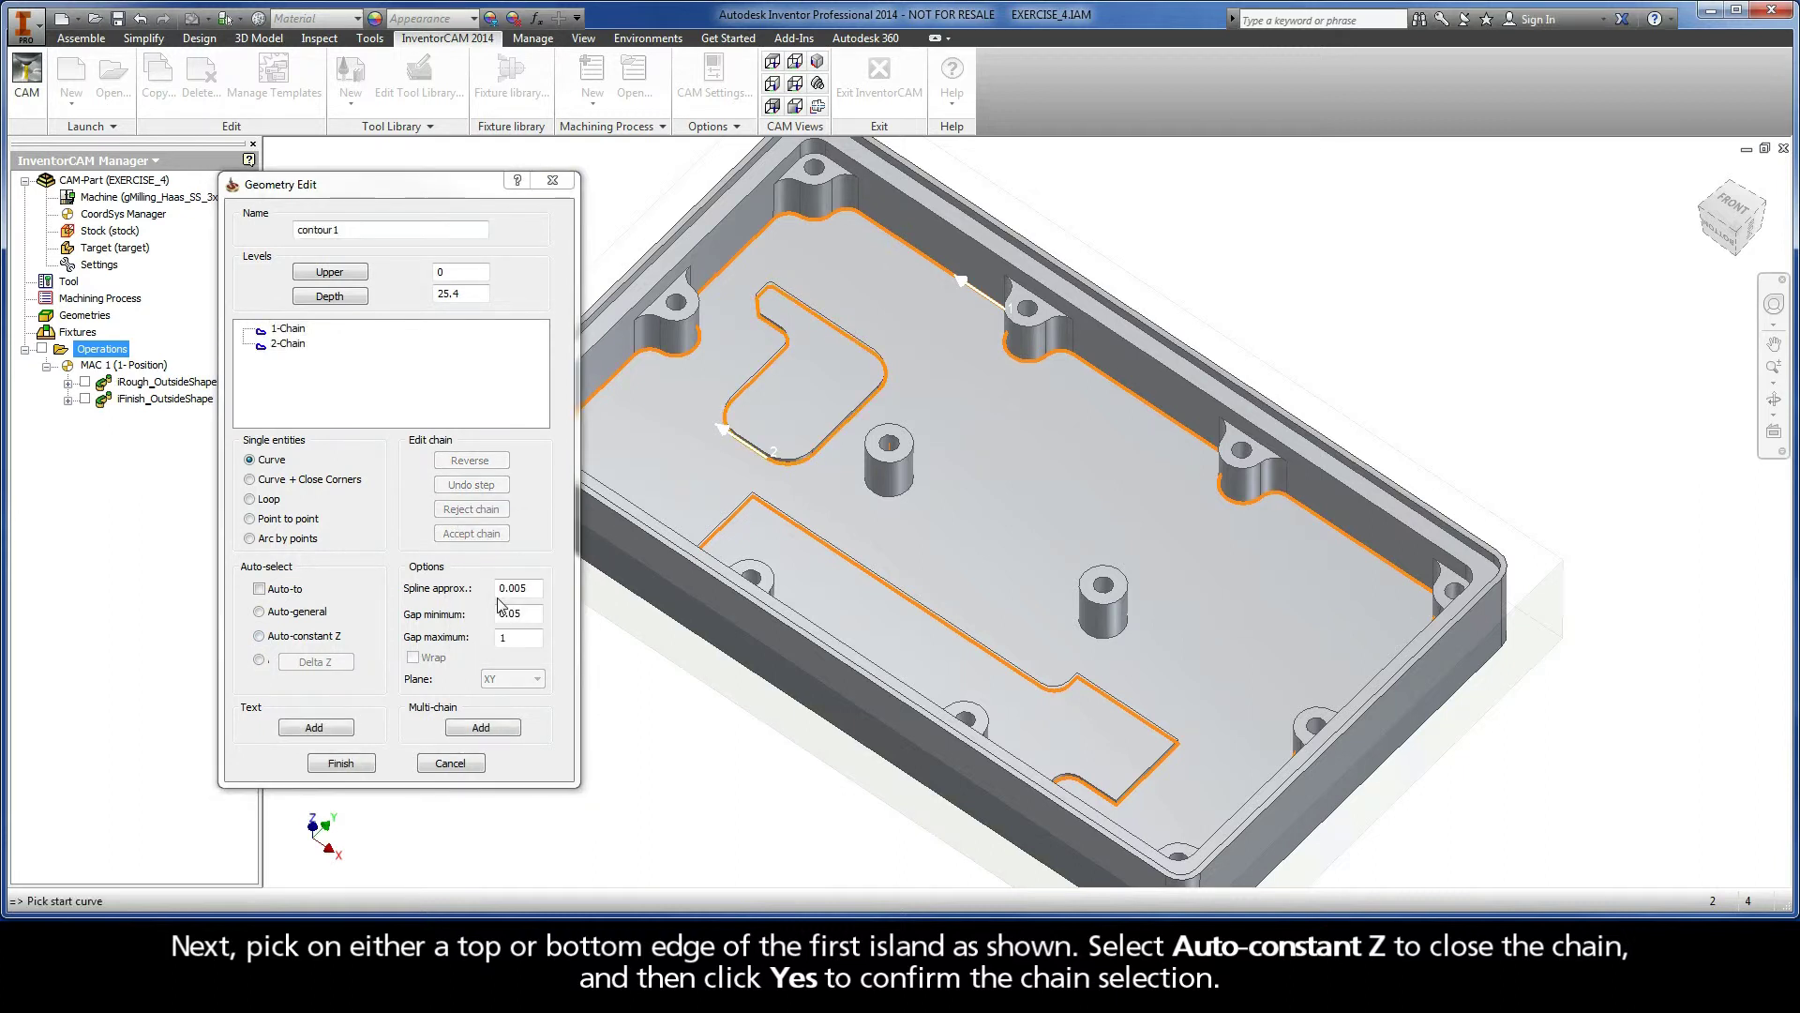
Step: Add the base contours of the two freestanding round bosses as island chains and finish the geometry definition
{"action": "left_click", "coordinate": [869, 489]}
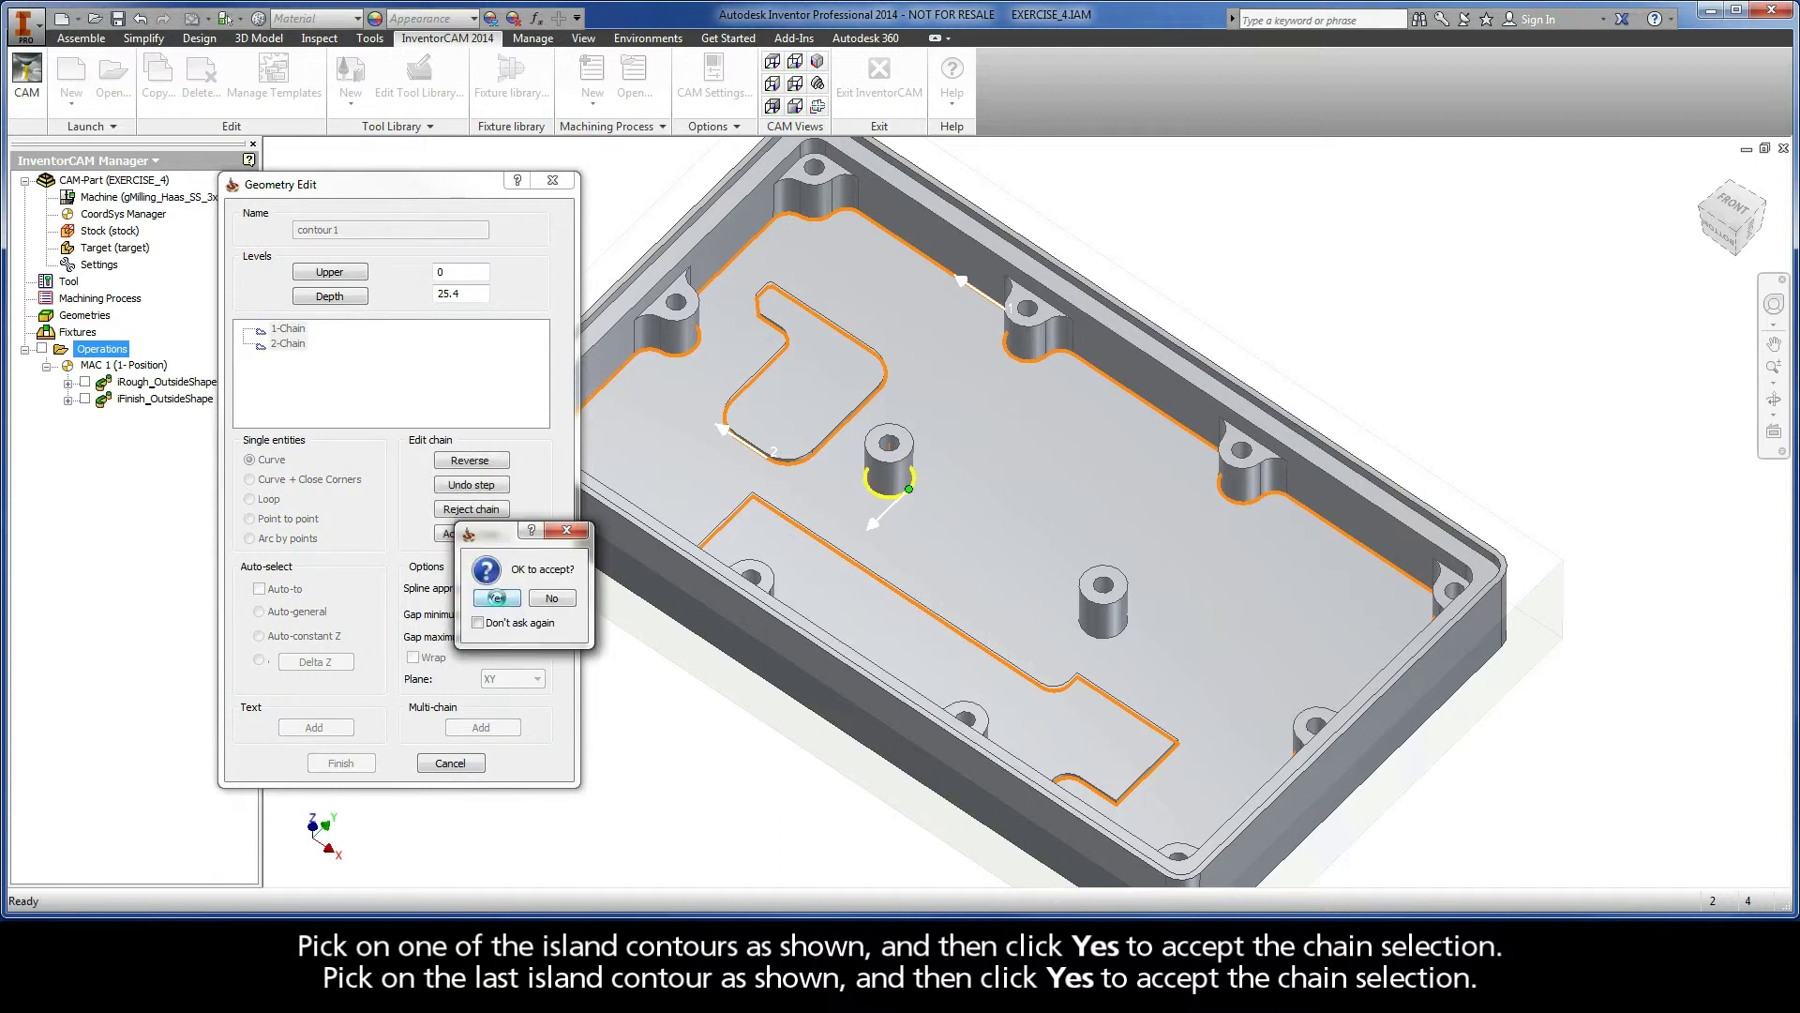
{"action": "left_click", "coordinate": [497, 599]}
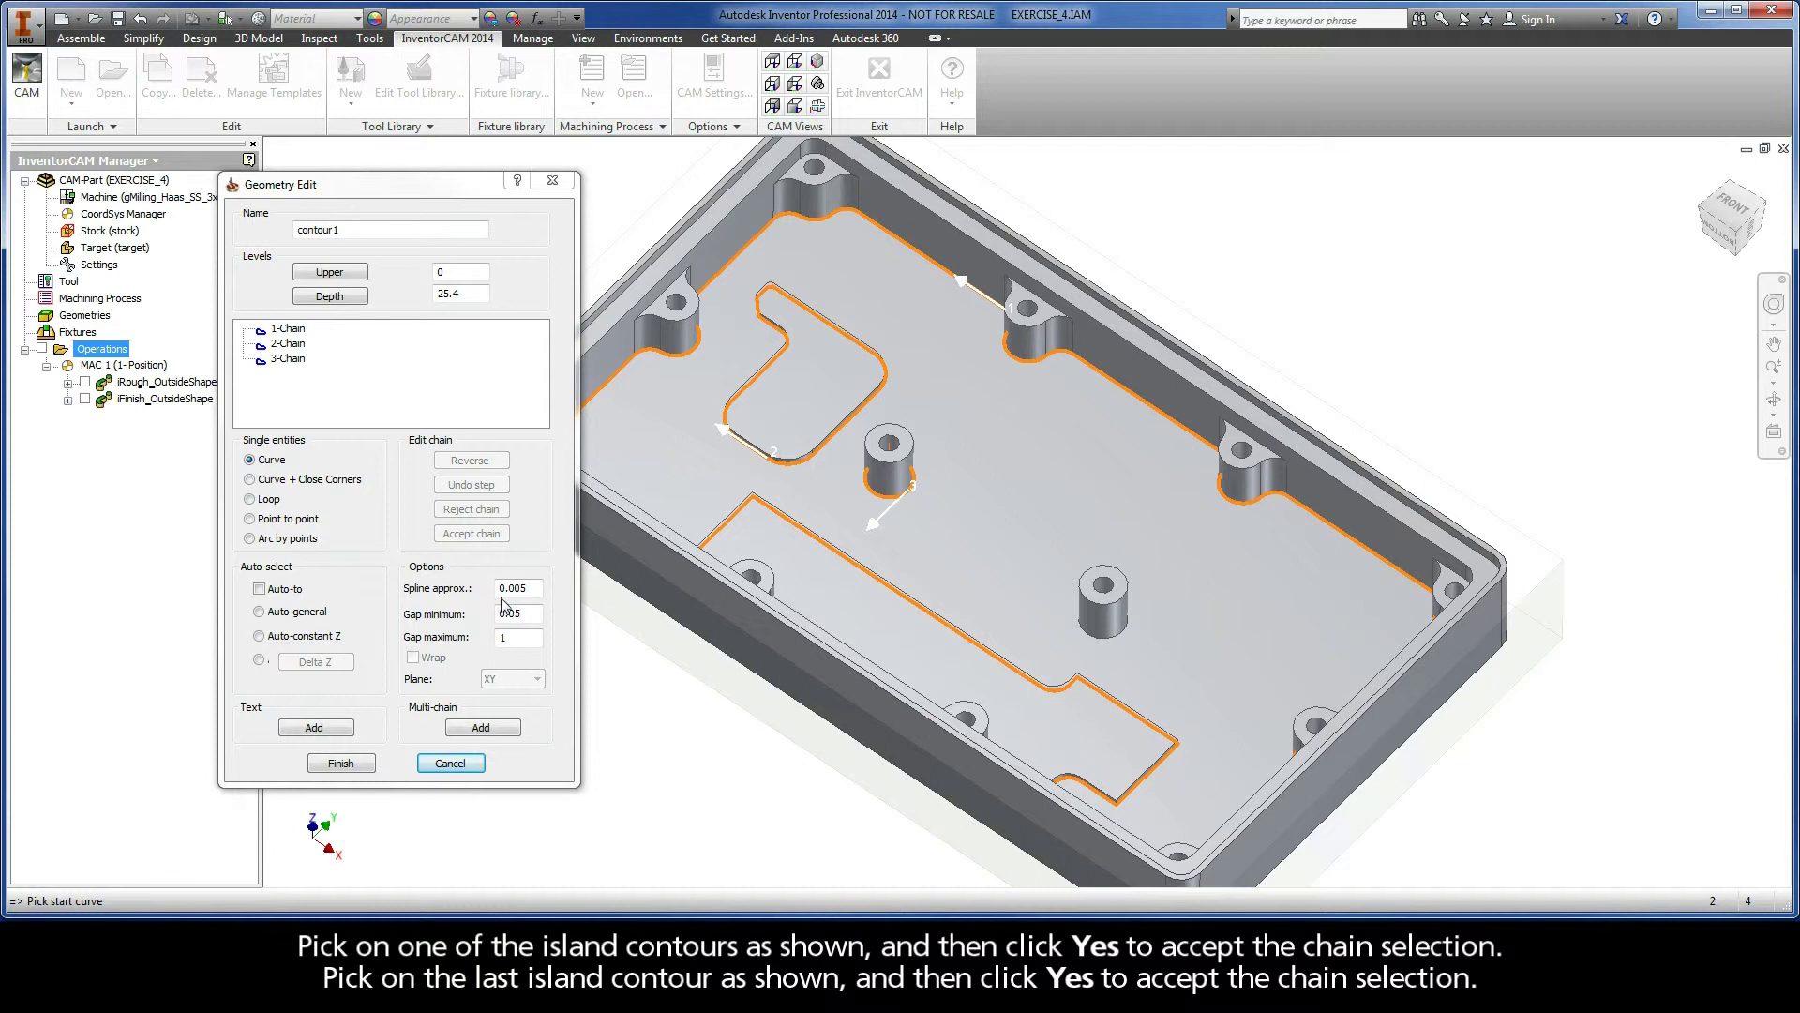
{"action": "left_click", "coordinate": [1135, 628]}
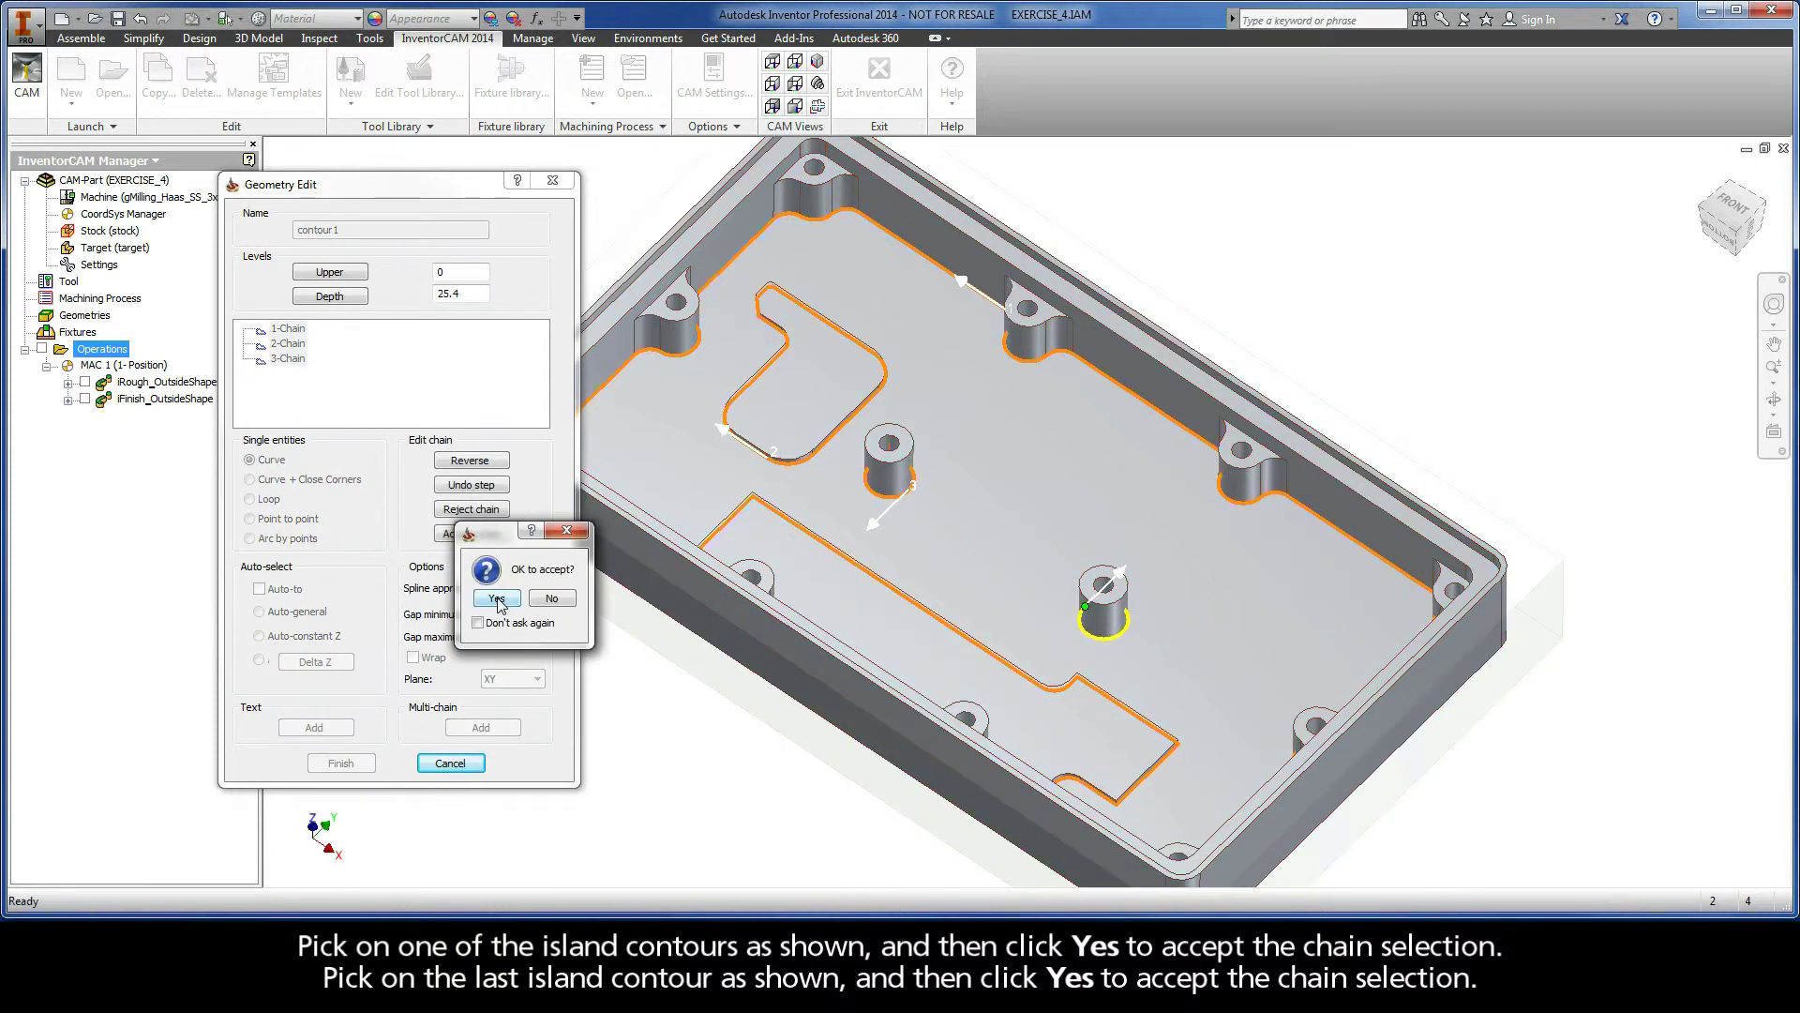
{"action": "left_click", "coordinate": [497, 600]}
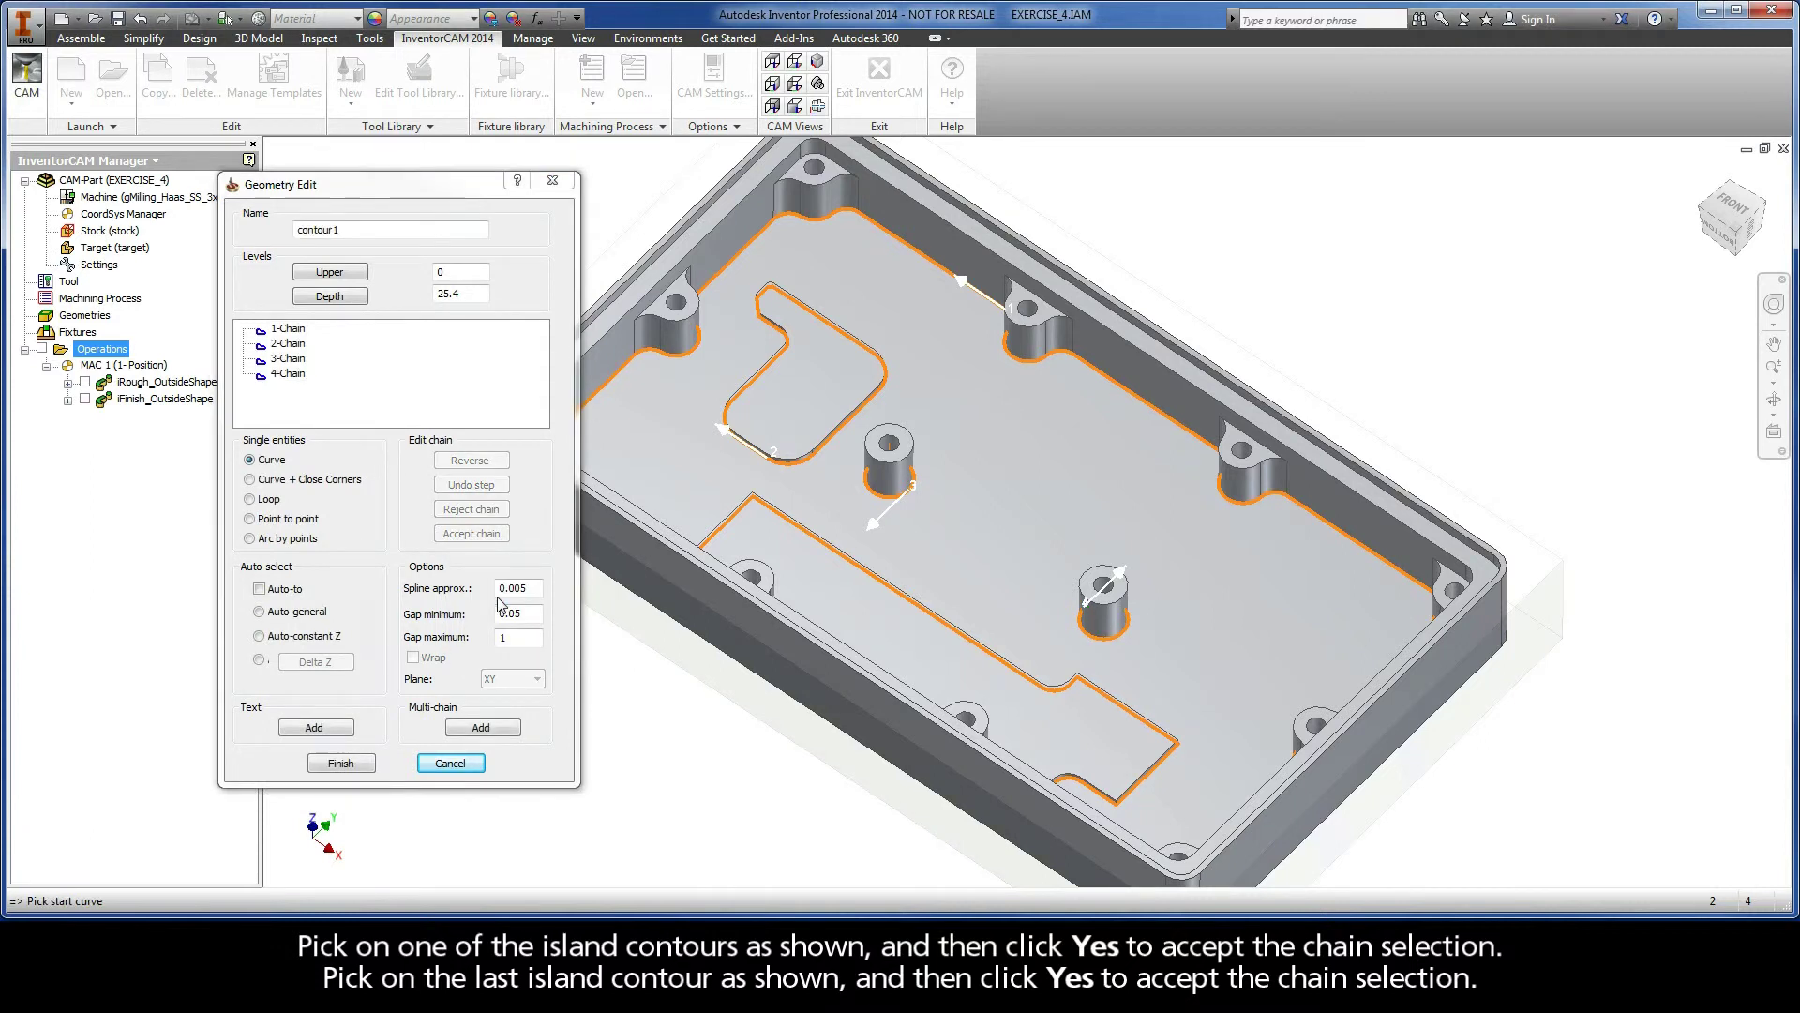
{"action": "left_click", "coordinate": [340, 763]}
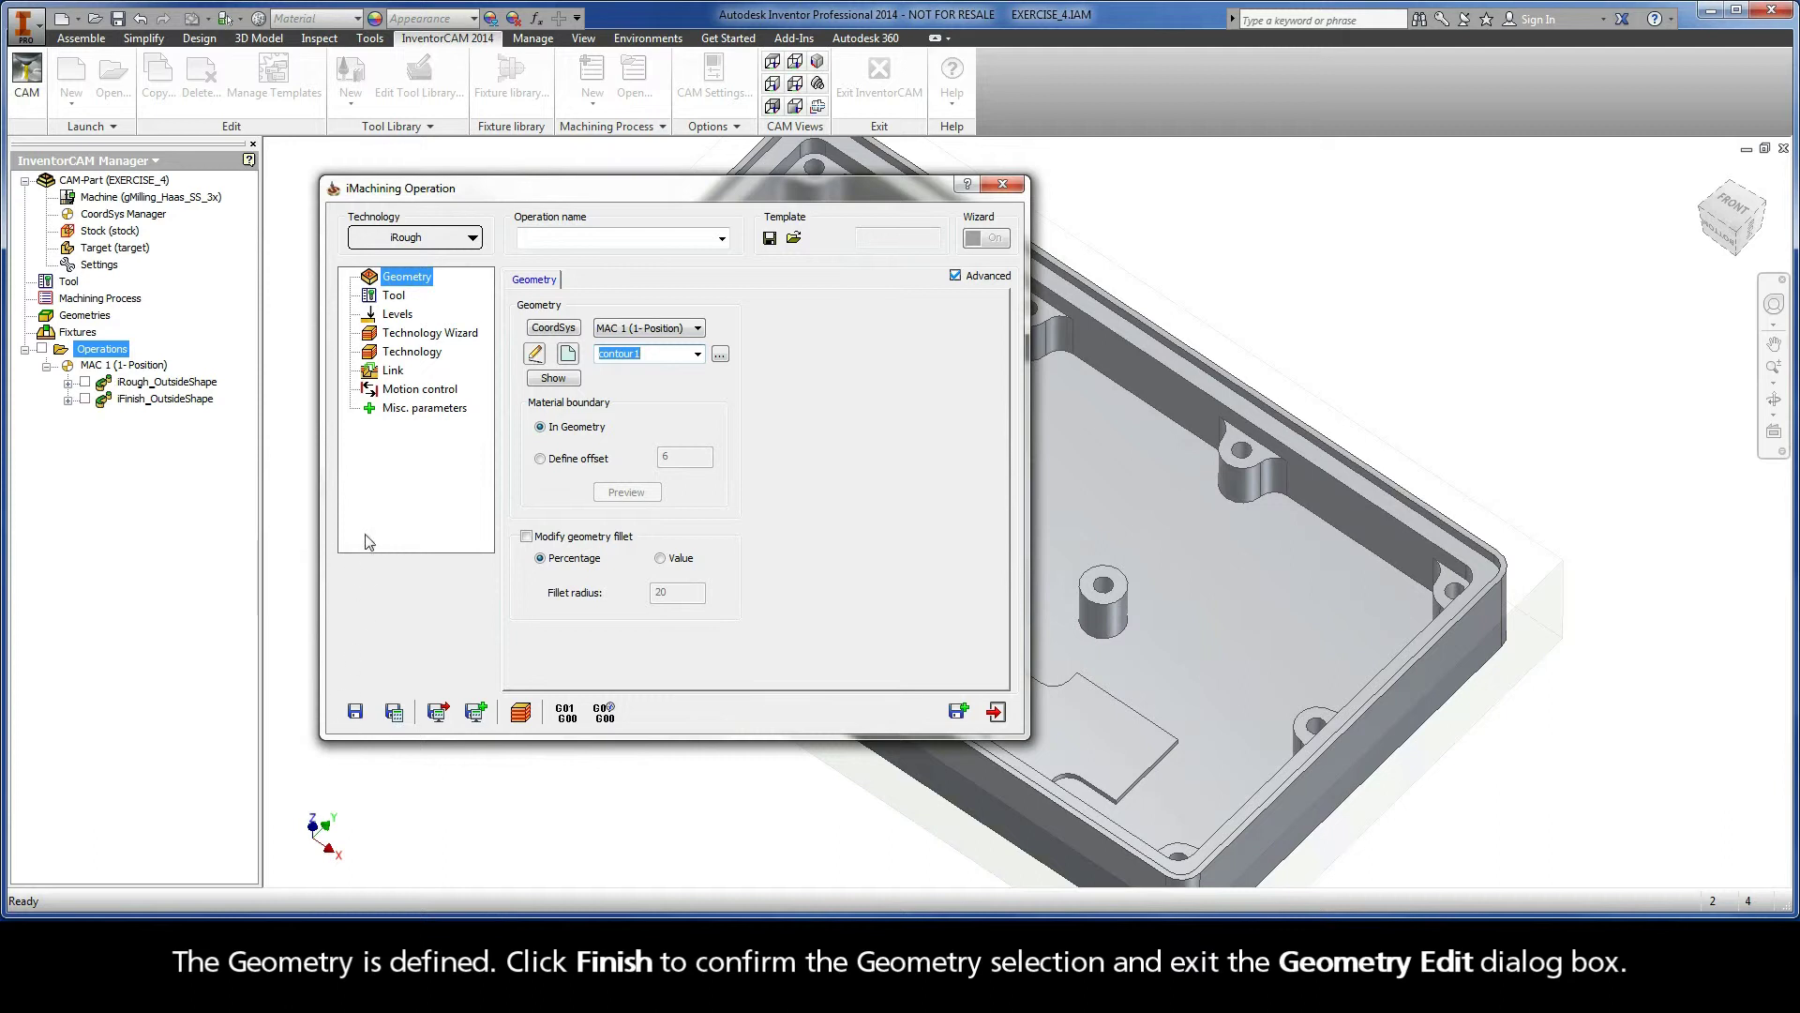
Step: Assign tool number 1, the 9.5 mm end mill, from the part tool table to the iRough operation
{"action": "left_click", "coordinate": [394, 297]}
{"action": "left_click", "coordinate": [626, 541]}
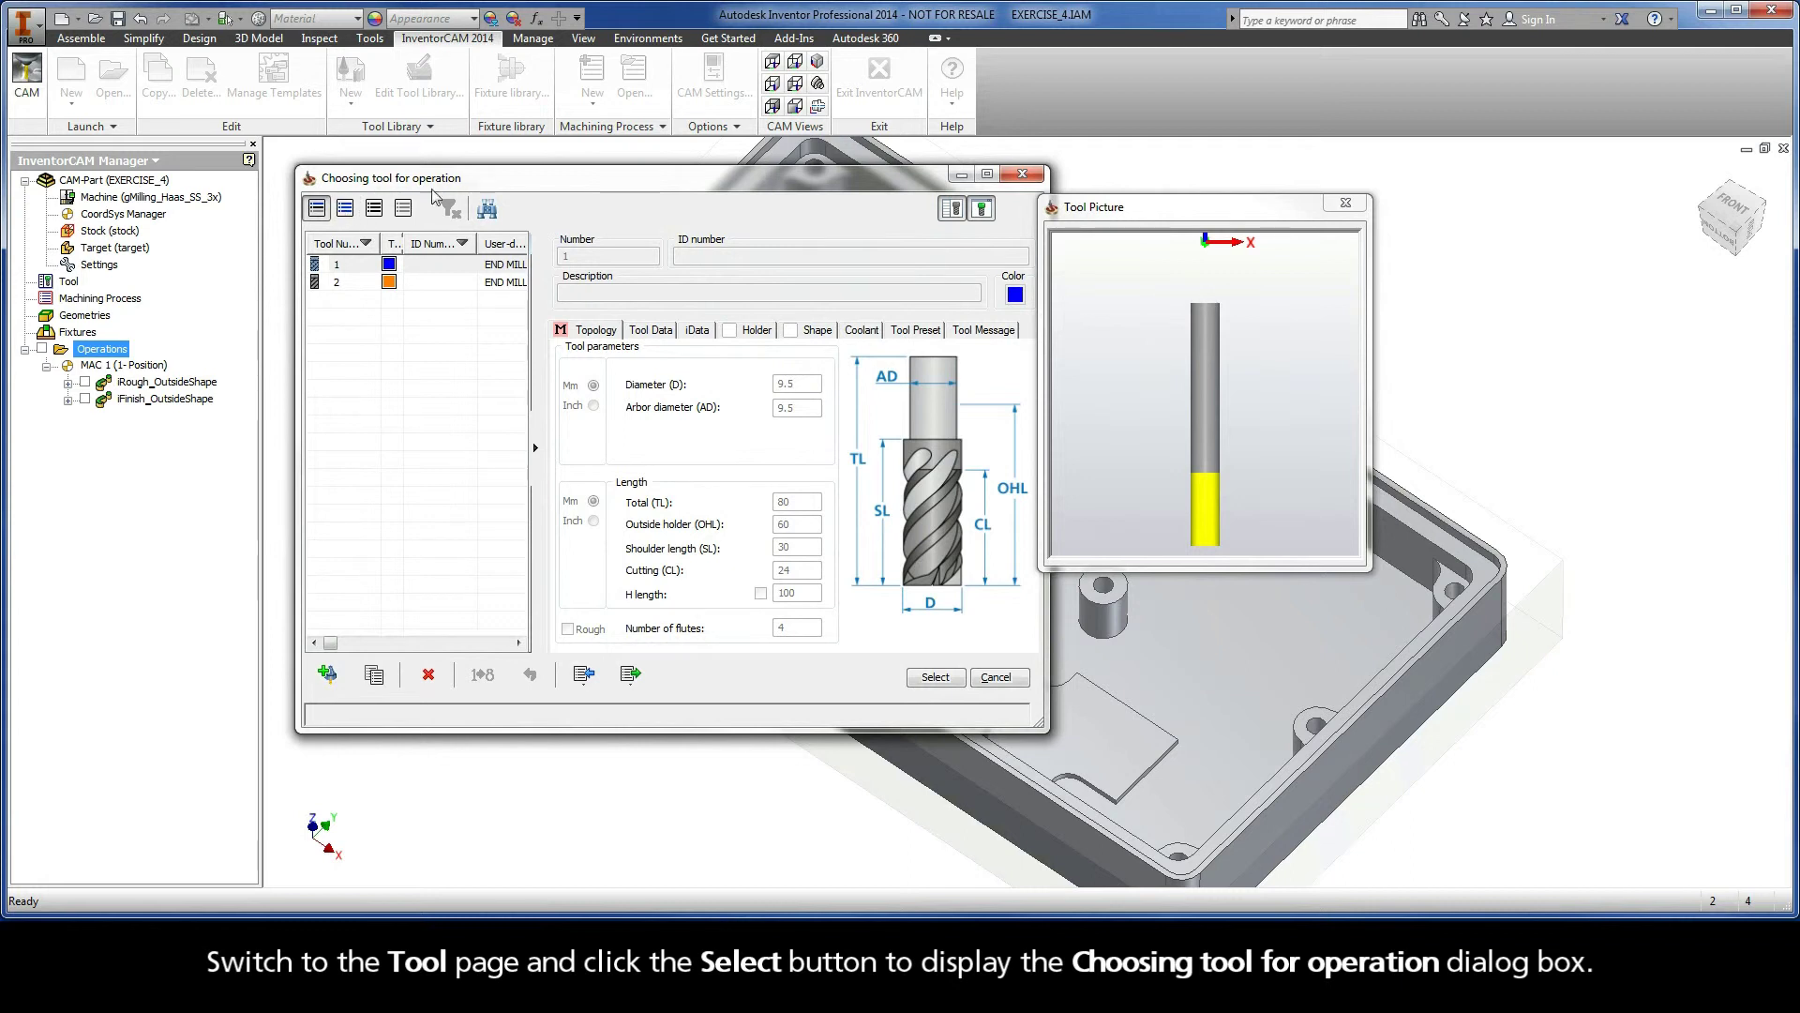
{"action": "left_click", "coordinate": [354, 268]}
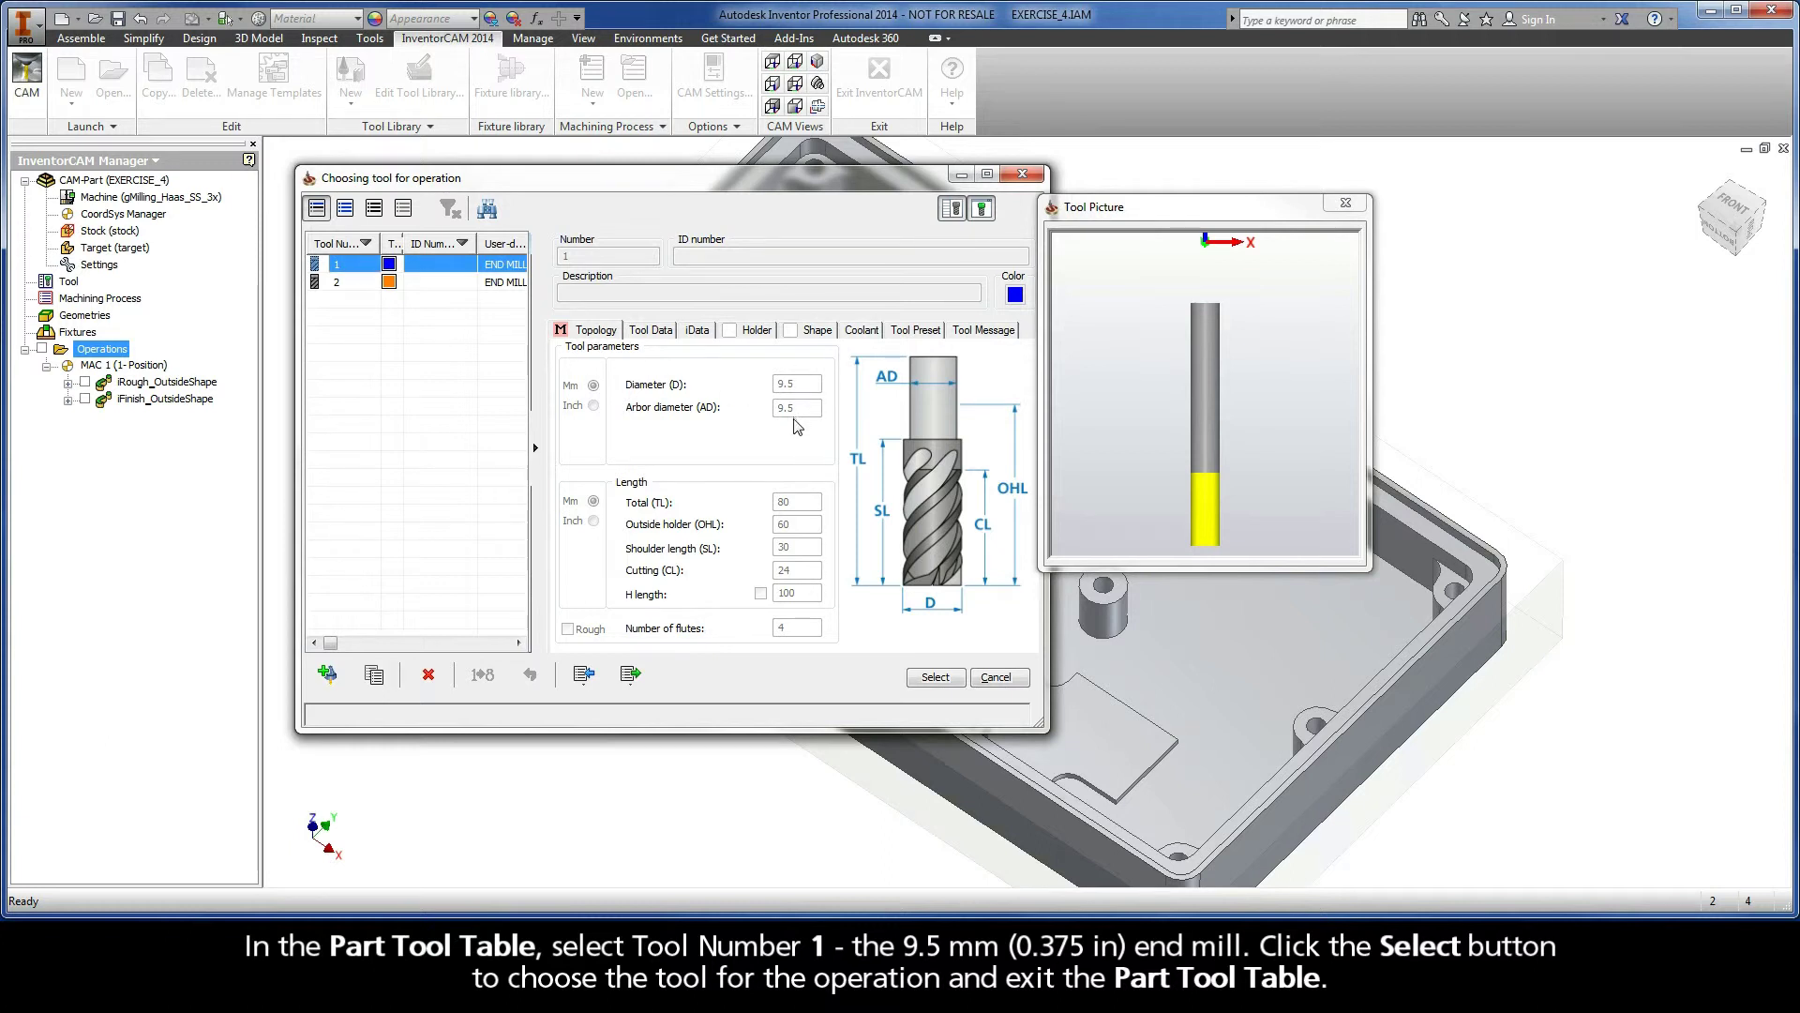
{"action": "left_click", "coordinate": [936, 678]}
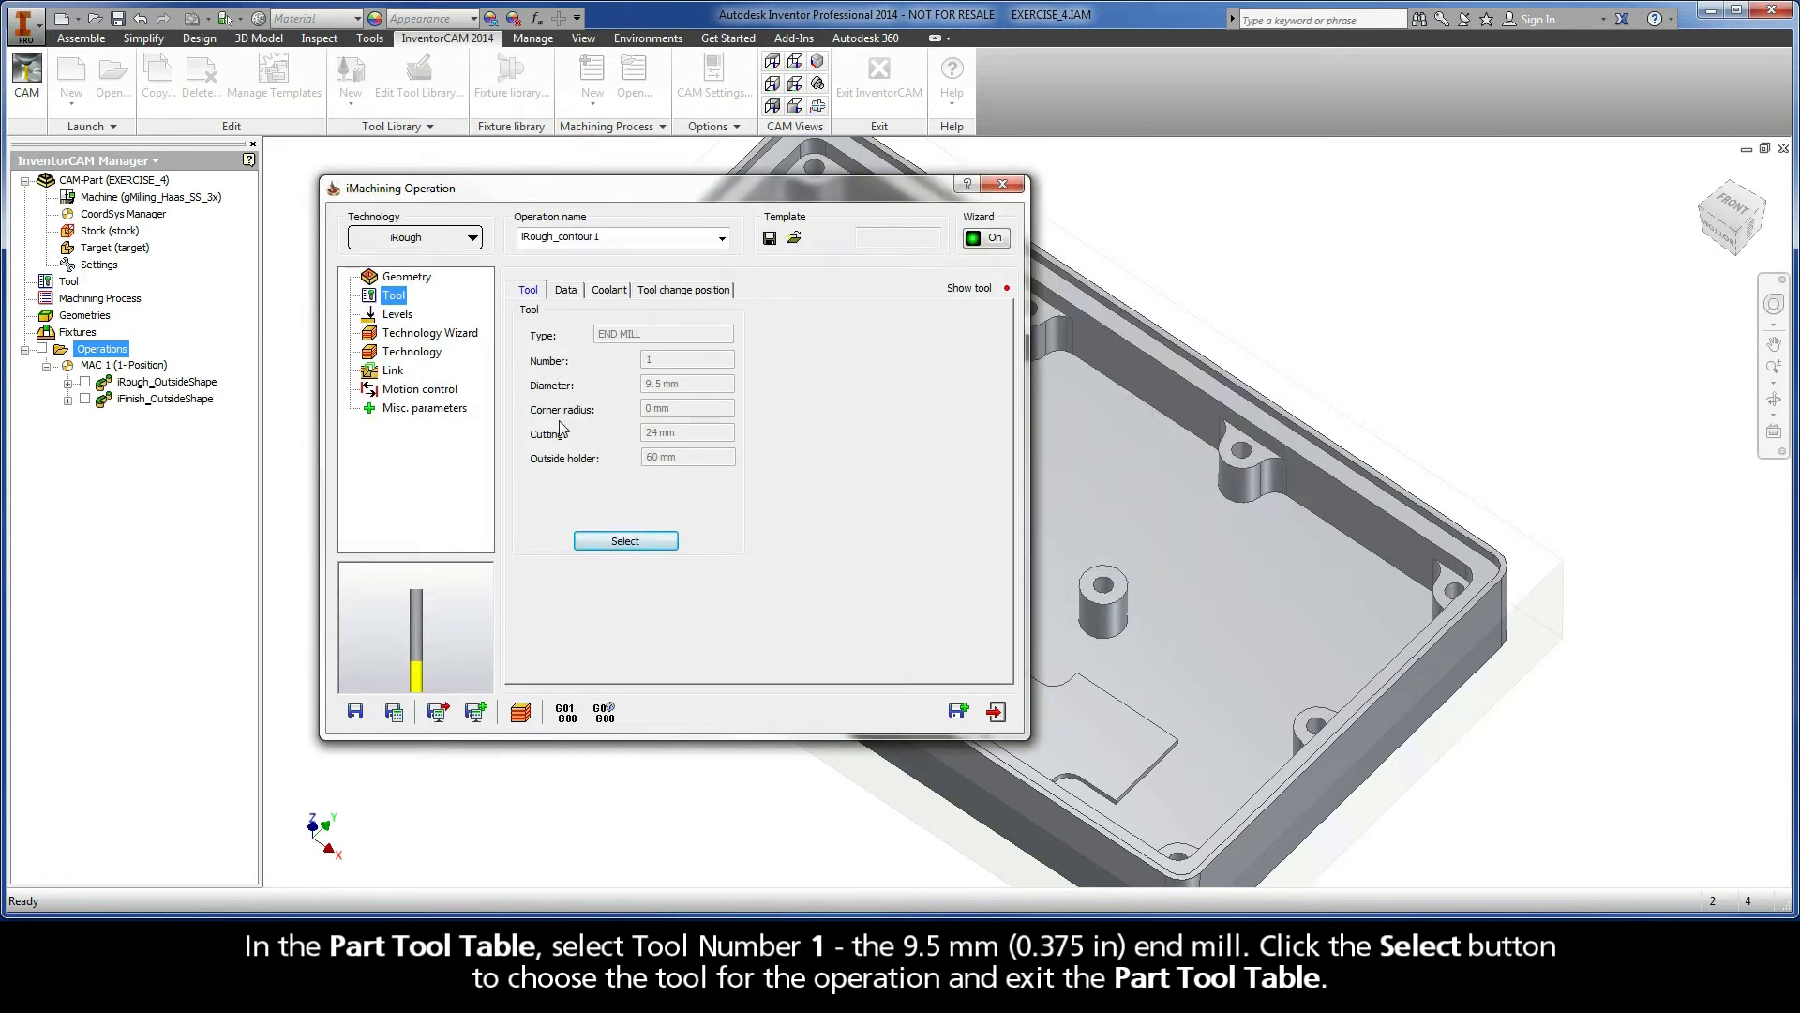
Step: Define the operation's upper milling level at Z 0 by picking the top edge of the target model
{"action": "left_click", "coordinate": [398, 315]}
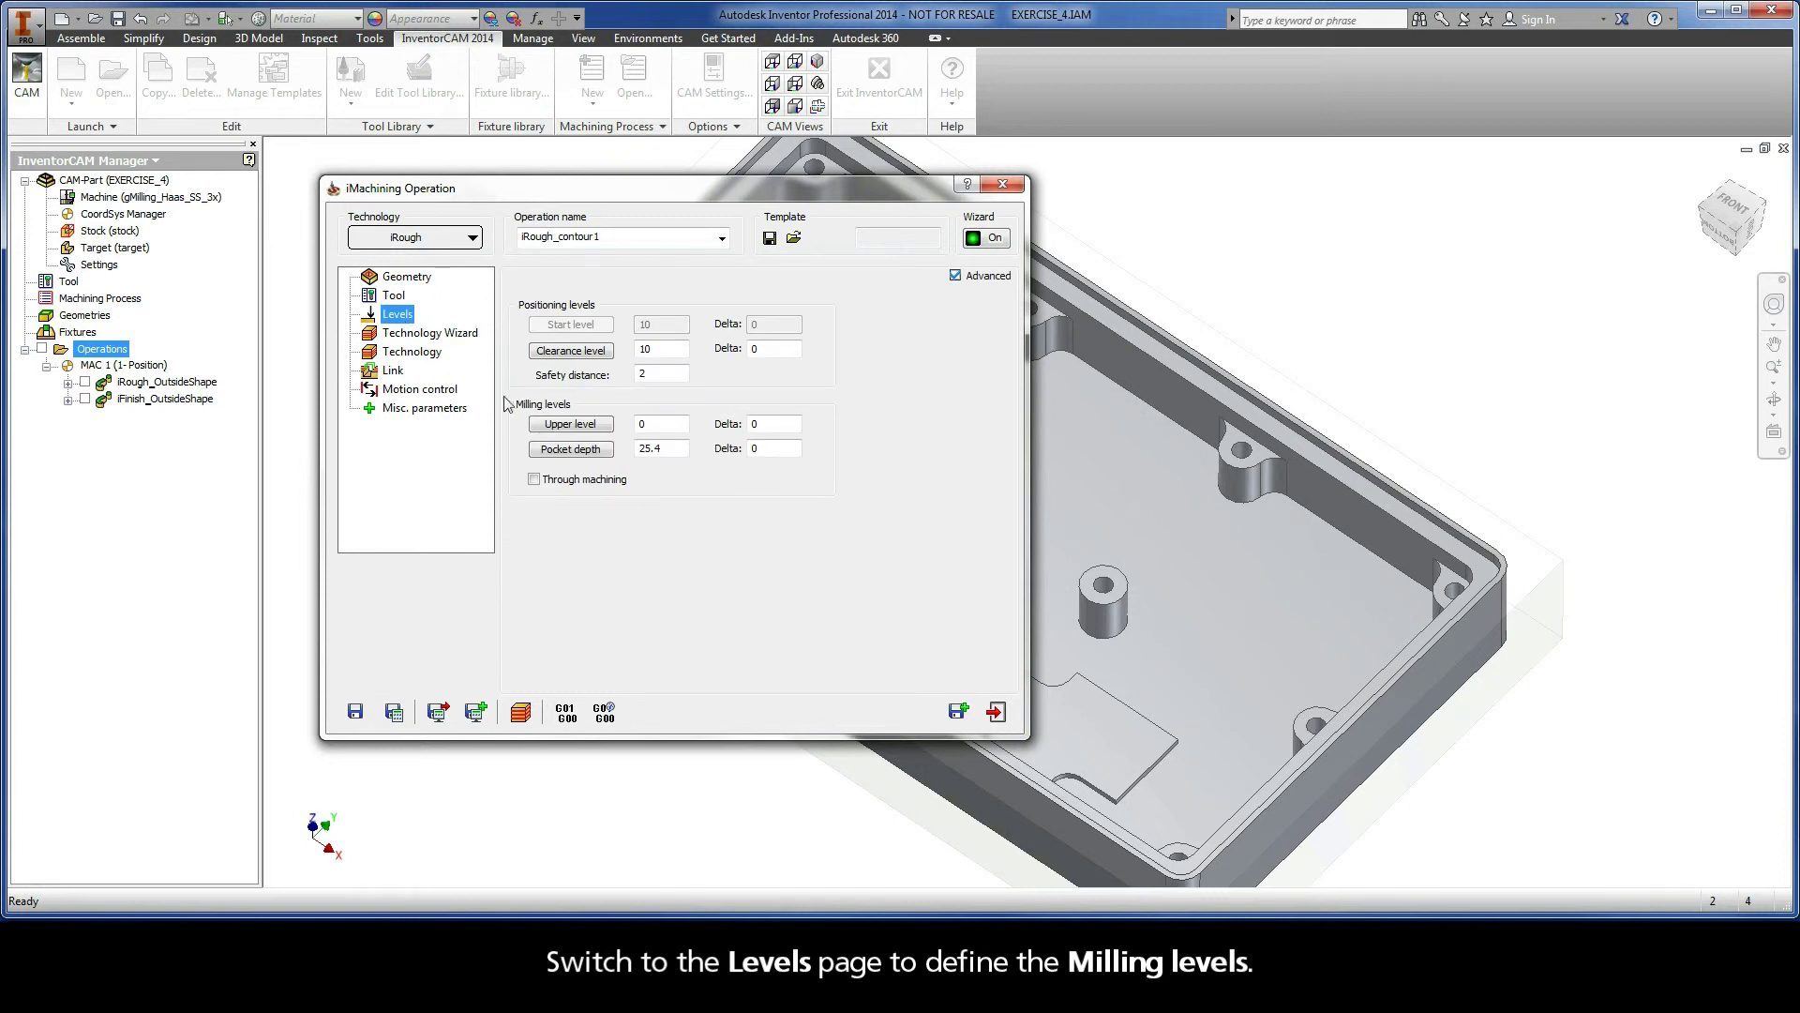
{"action": "left_click", "coordinate": [570, 424]}
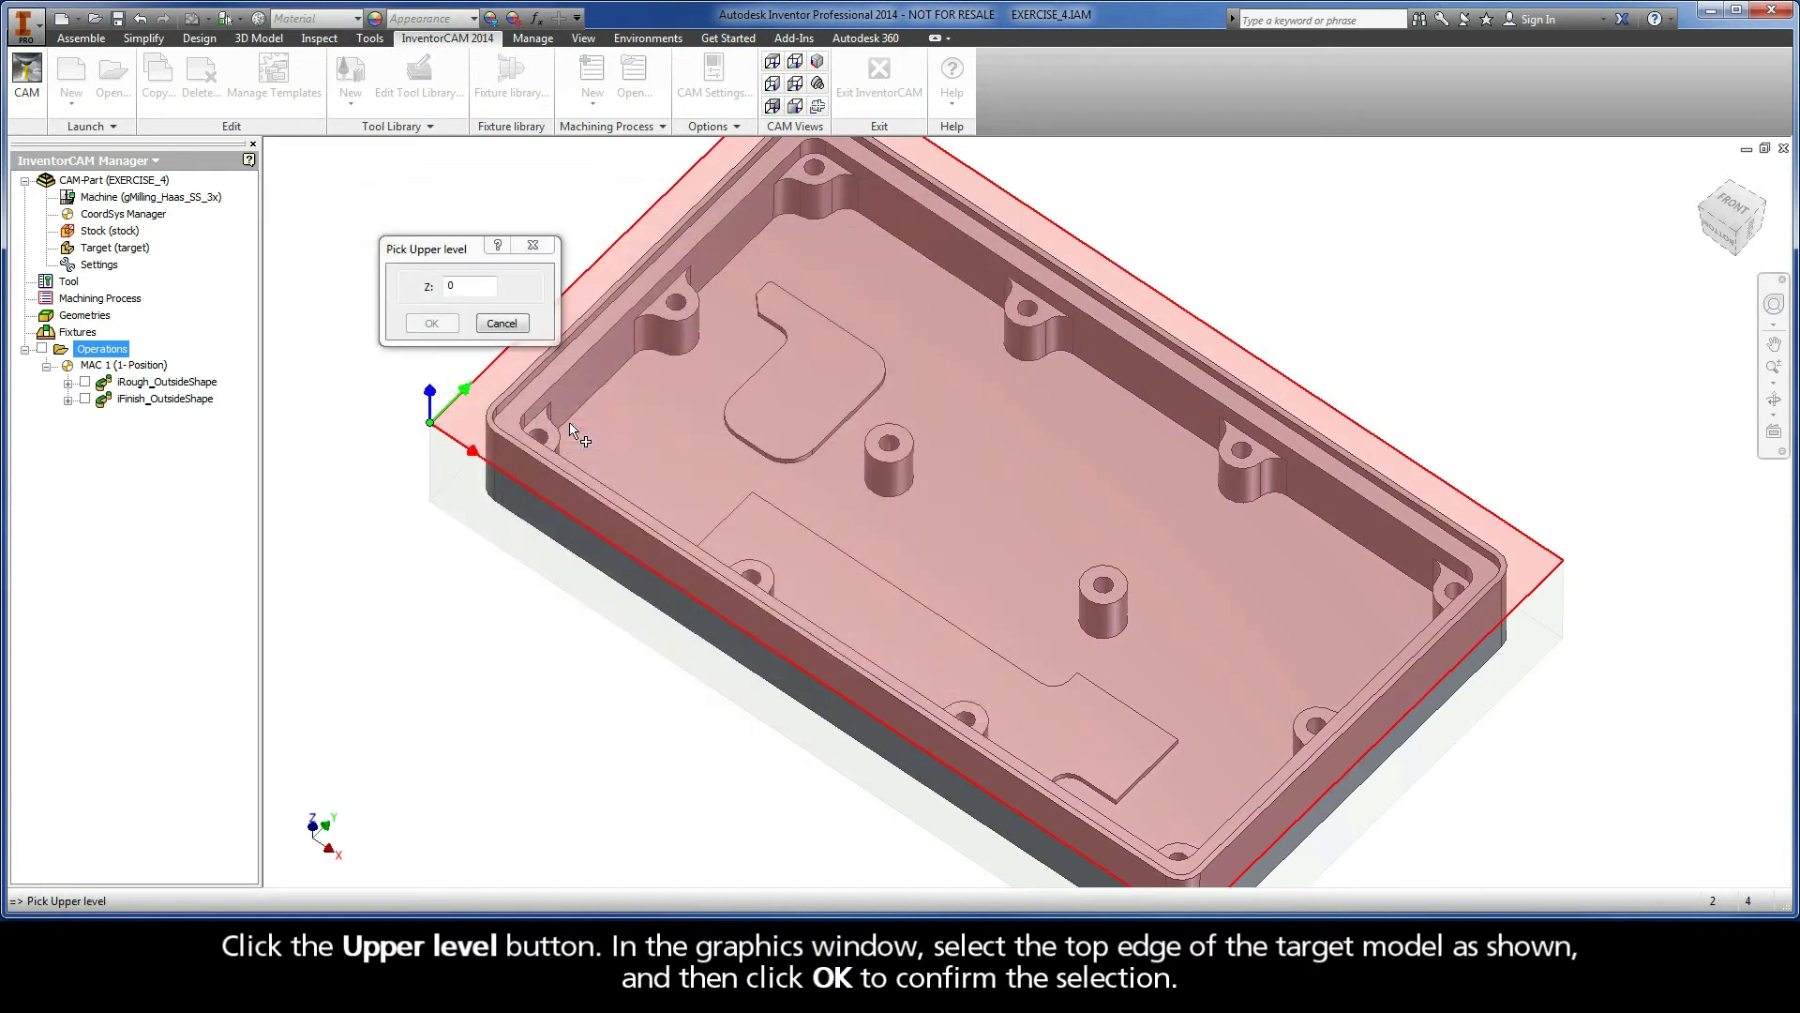
{"action": "left_click", "coordinate": [498, 413]}
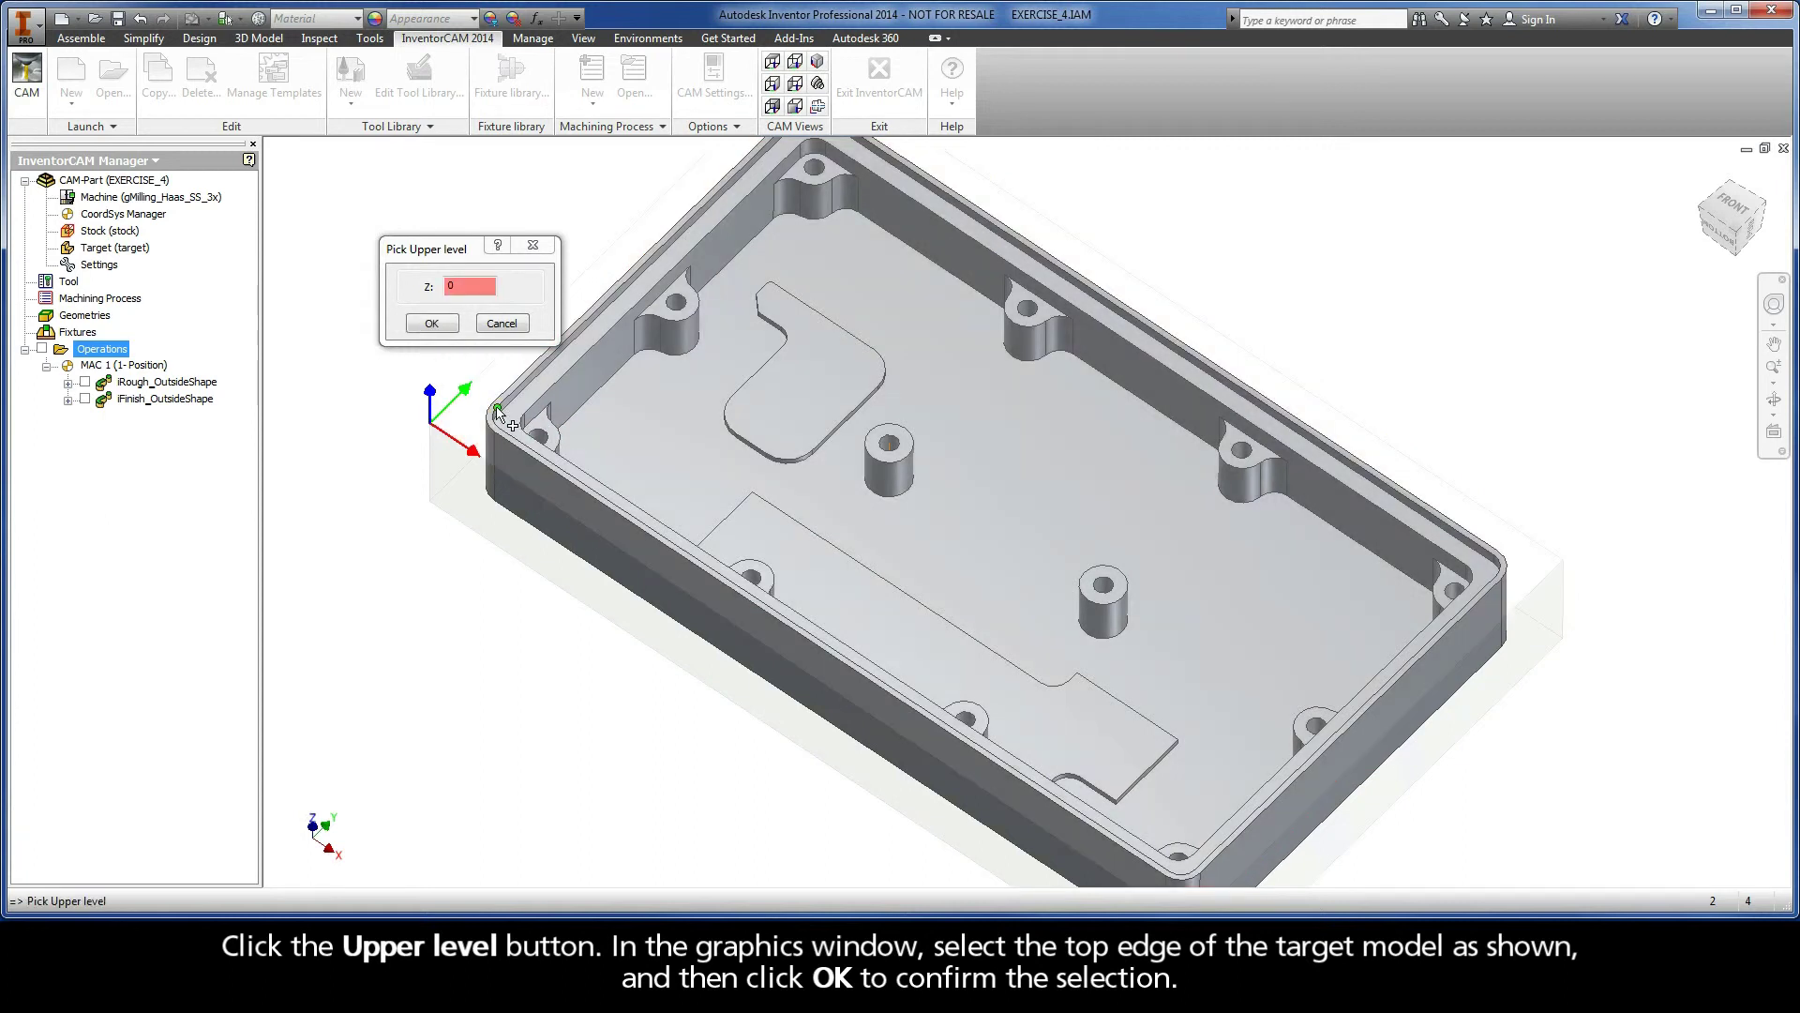
{"action": "left_click", "coordinate": [432, 324]}
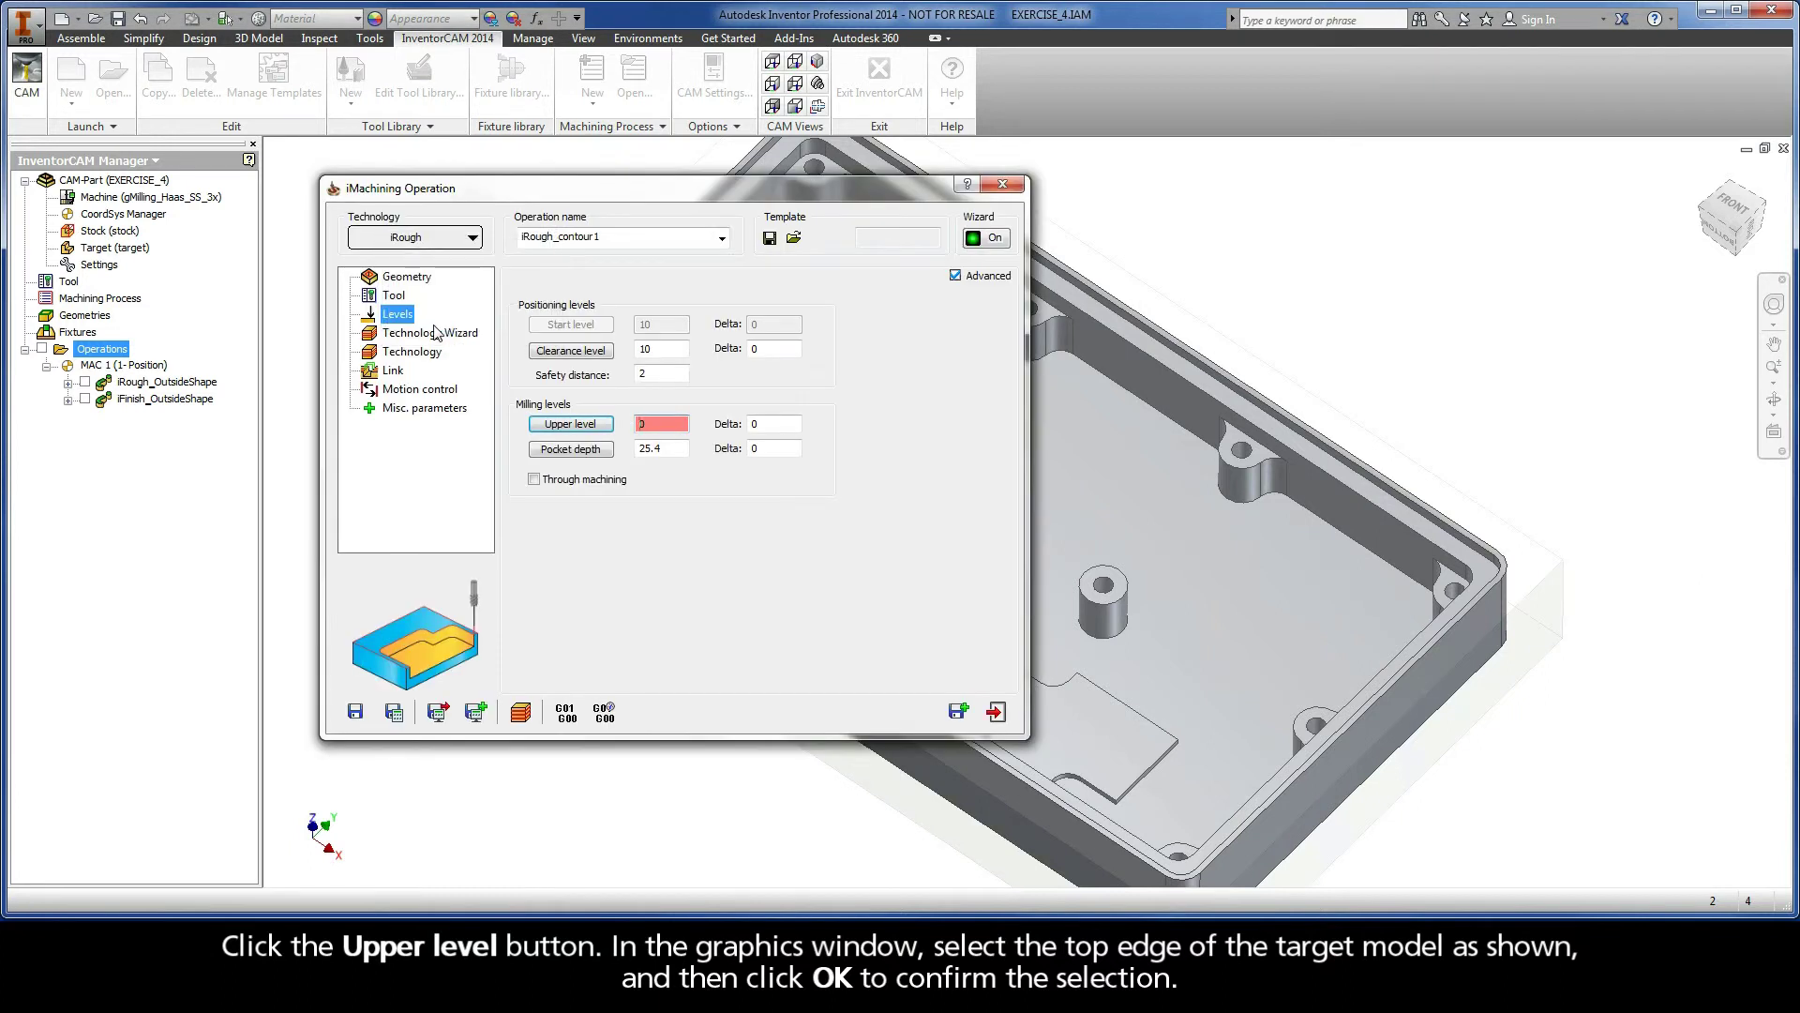
Step: Define the pocket depth as 18.415 mm by picking the floor face of the interior pocket
{"action": "left_click", "coordinate": [571, 450]}
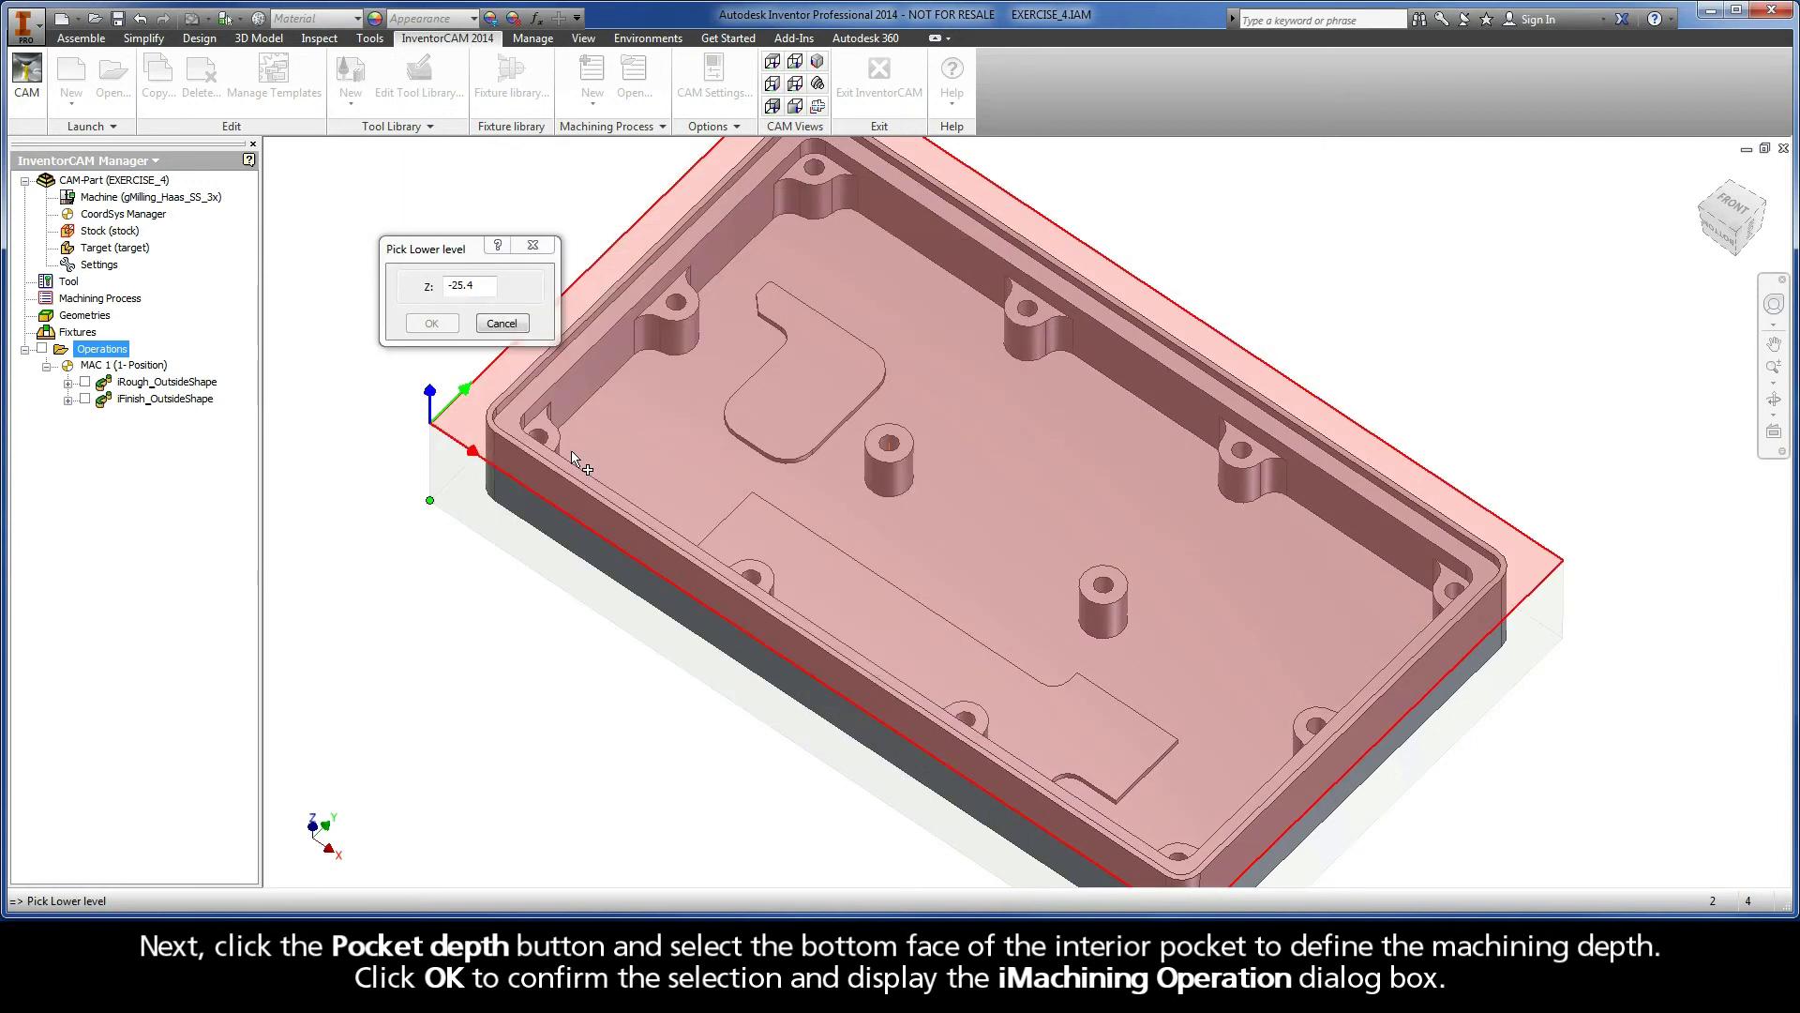
{"action": "right_click", "coordinate": [651, 428]}
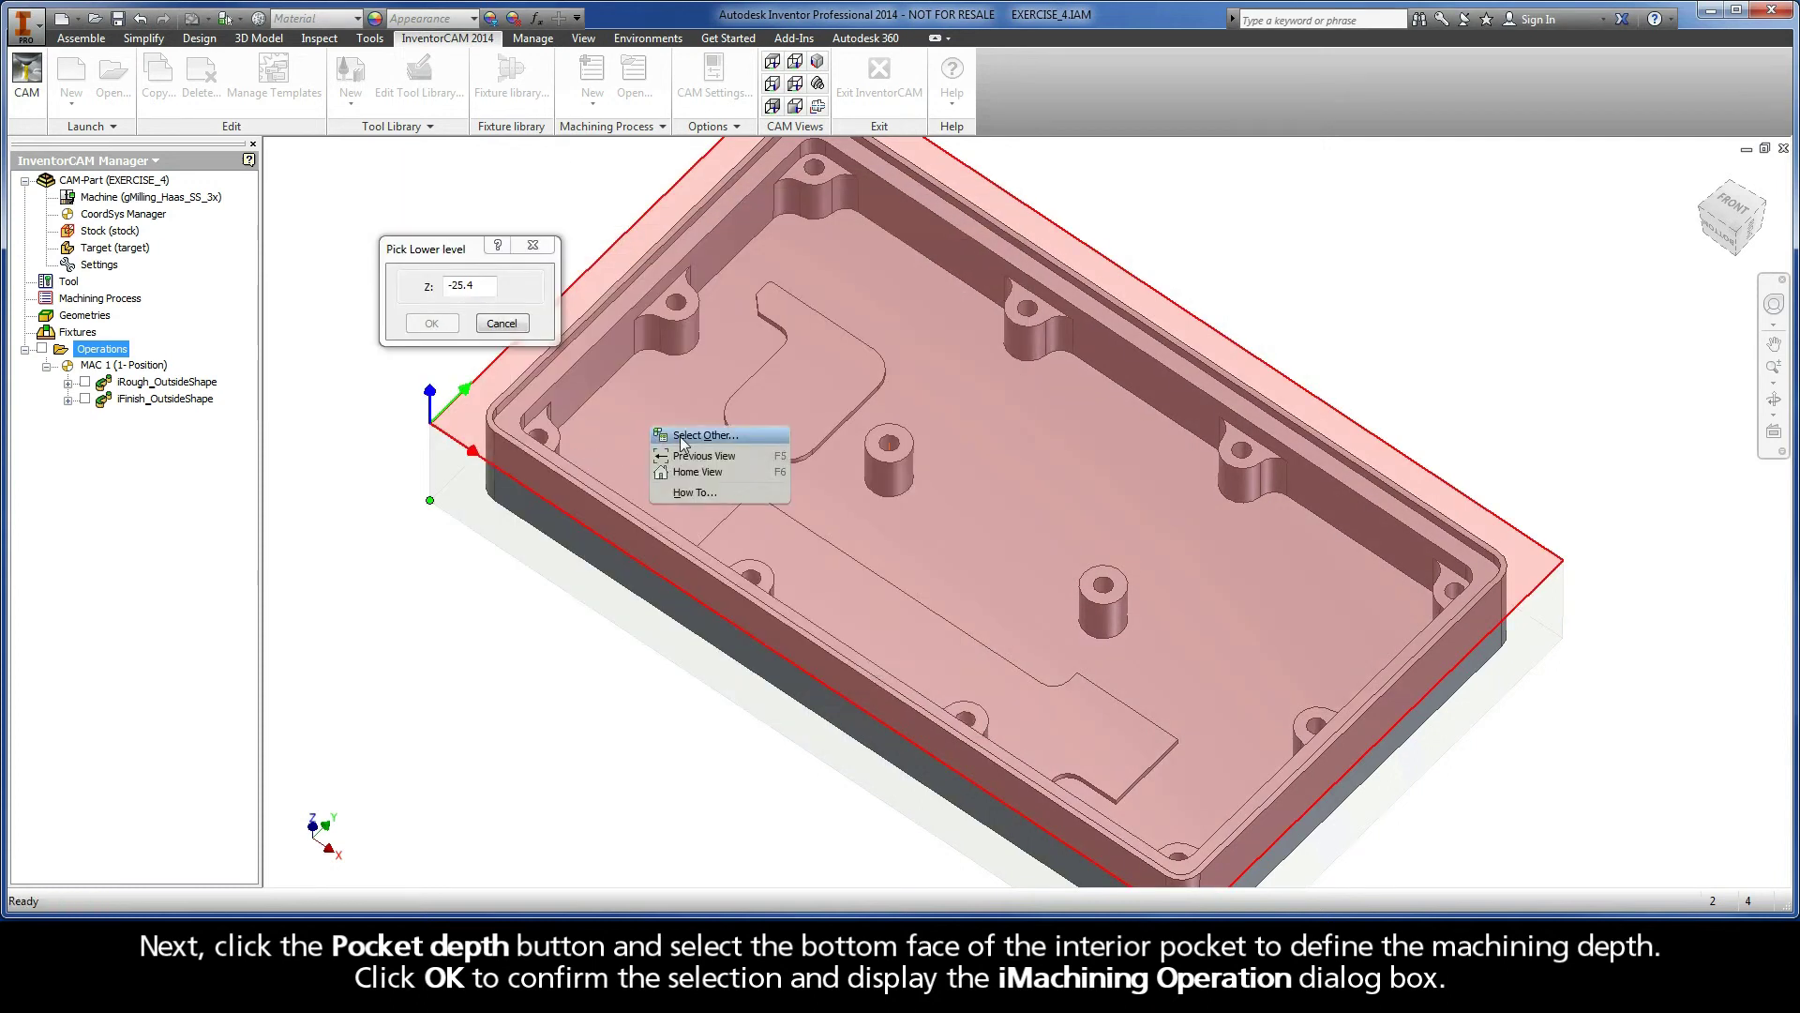
{"action": "left_click", "coordinate": [694, 435]}
{"action": "left_click", "coordinate": [682, 443]}
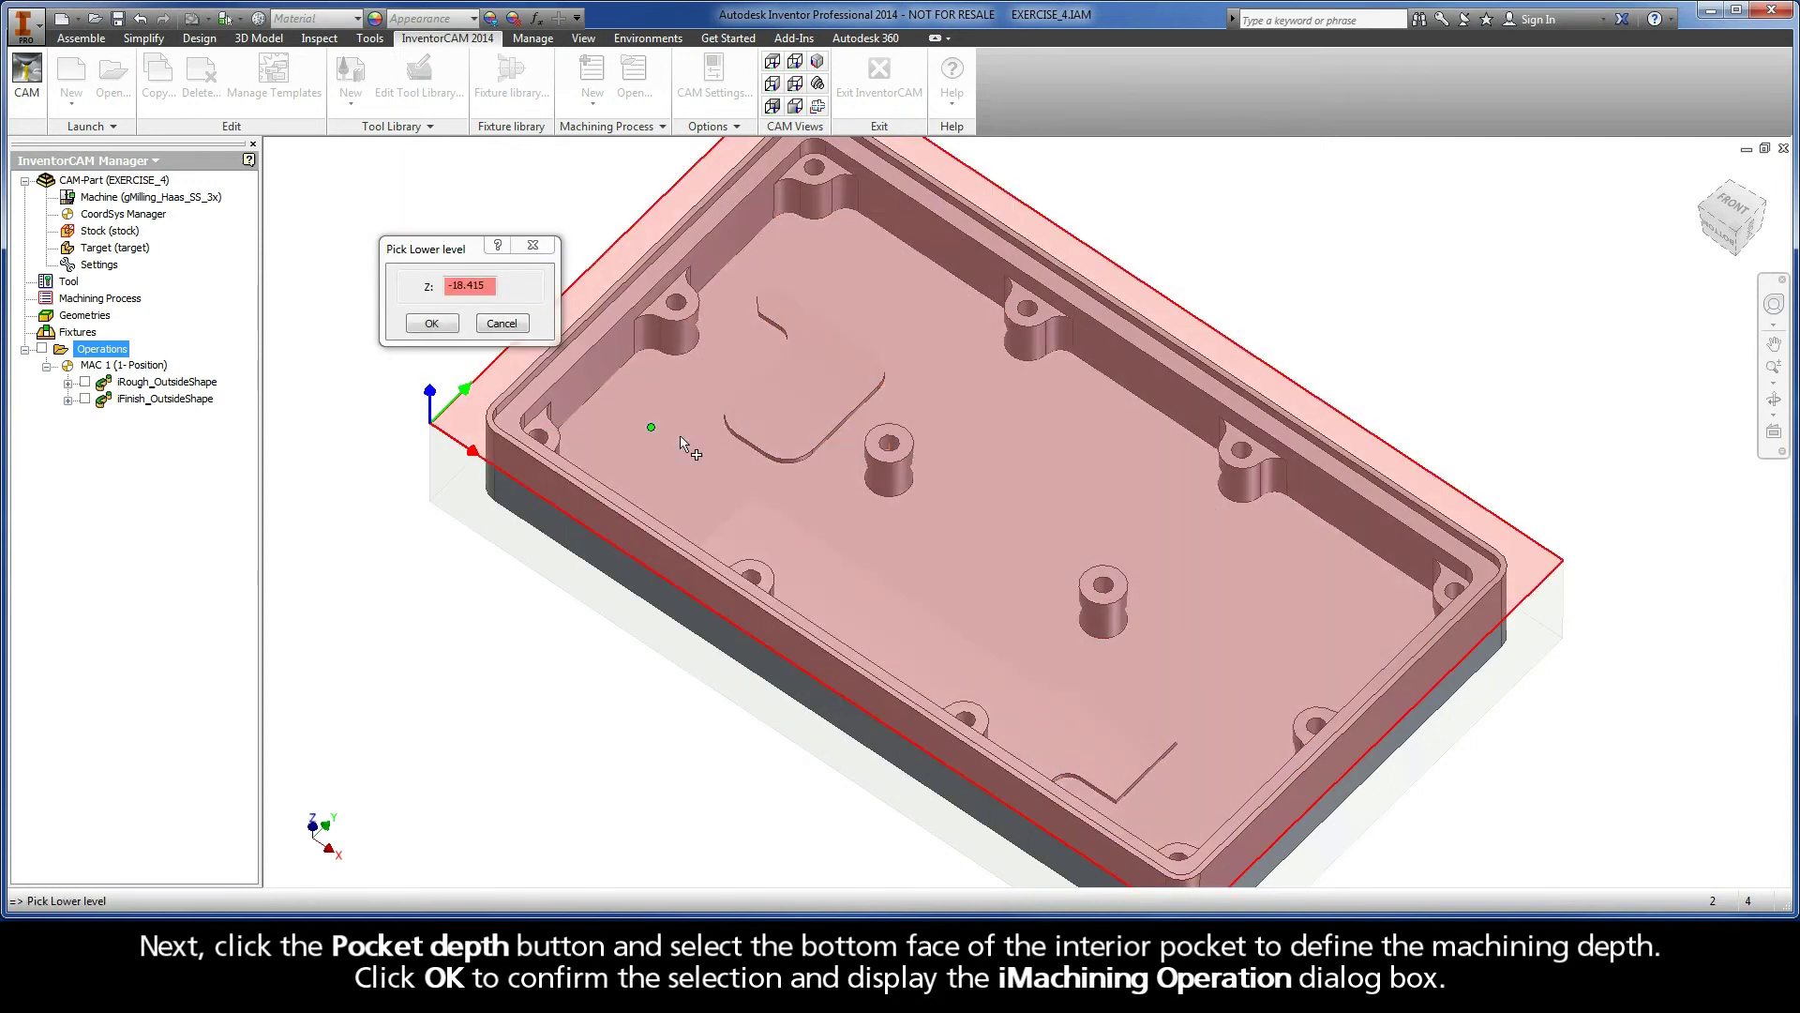
{"action": "left_click", "coordinate": [431, 324]}
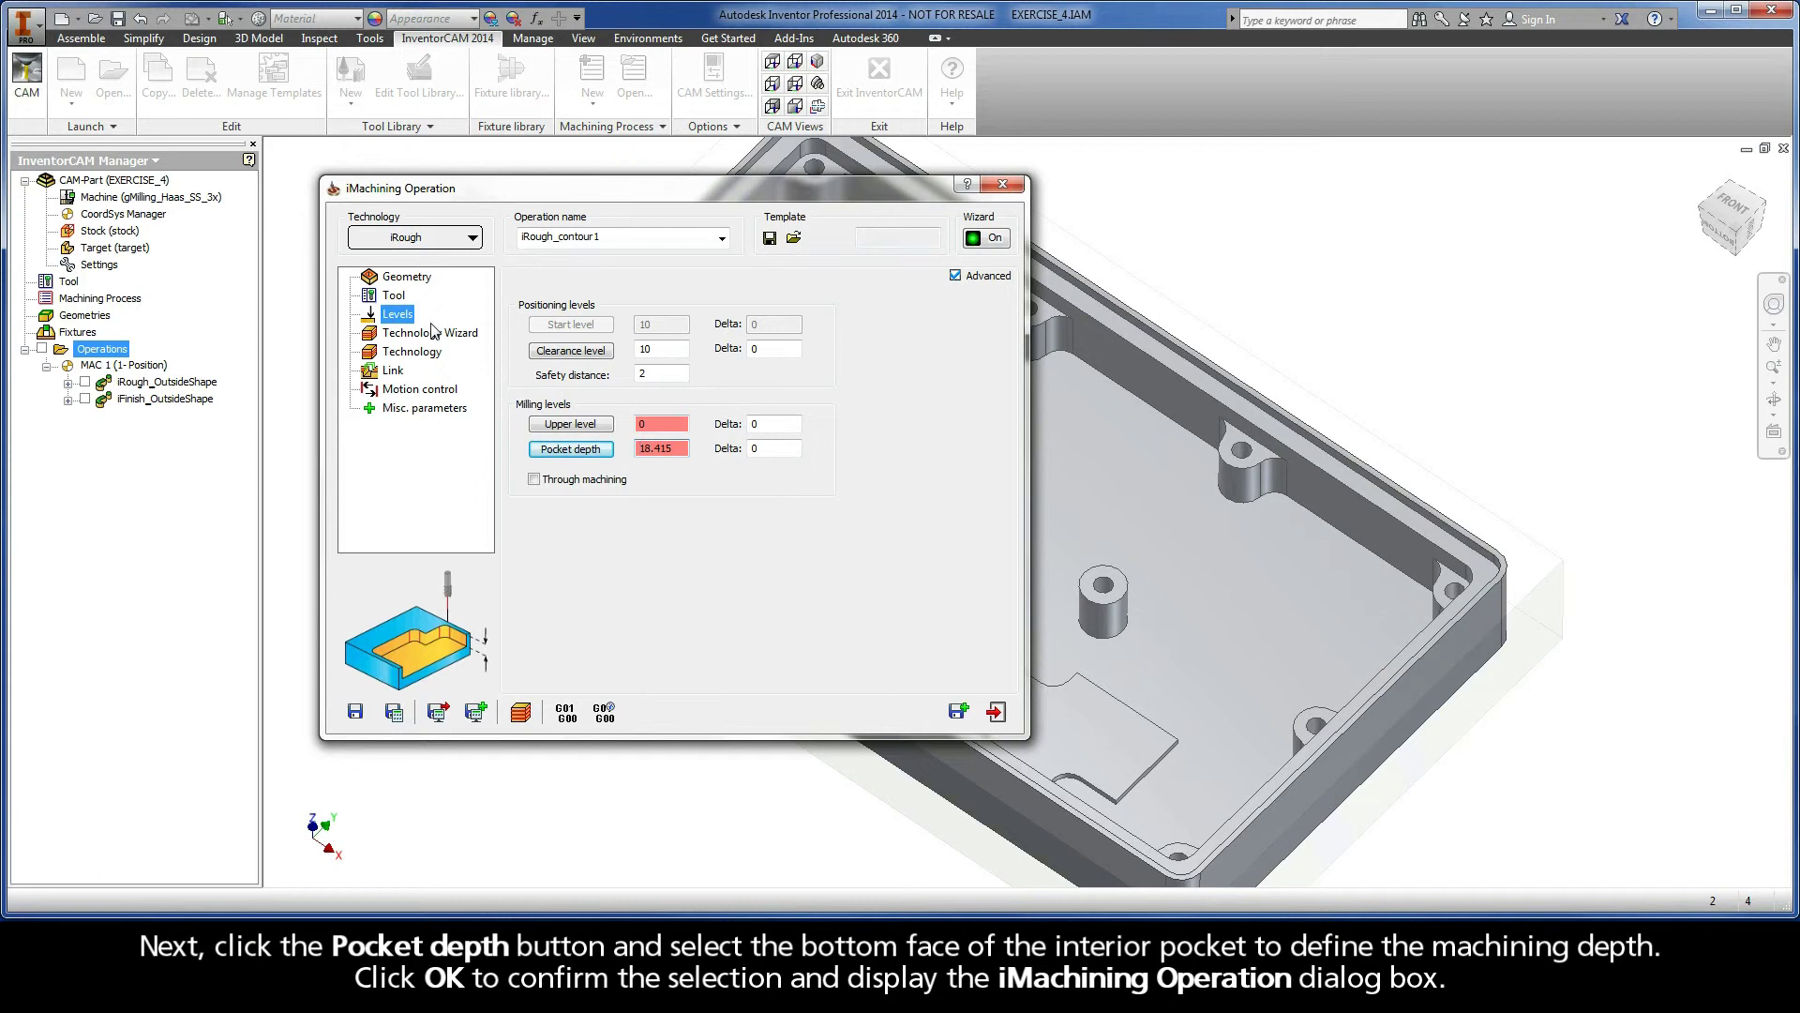
Step: Set the Technology Wizard's machining level to 3 and review the operation's wall/island offset and link parameters
{"action": "left_click", "coordinate": [433, 335]}
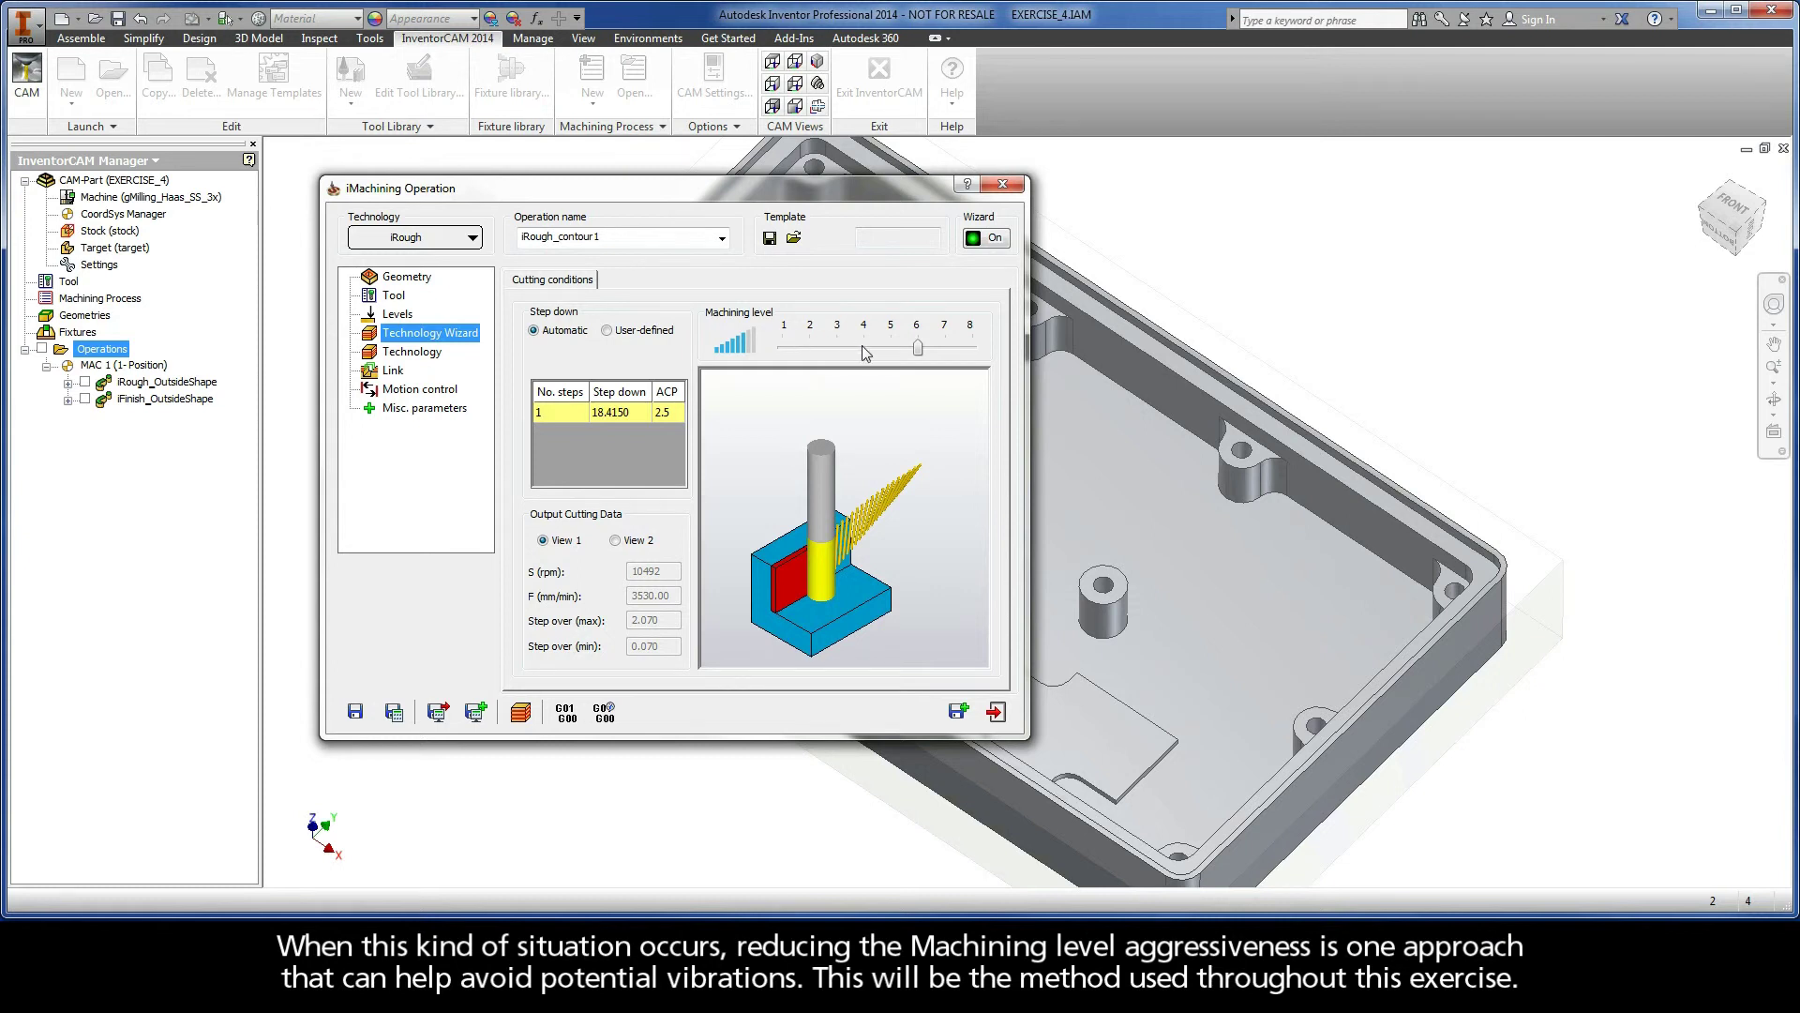
{"action": "left_click_drag", "start_coordinate": [919, 352], "coordinate": [848, 351]}
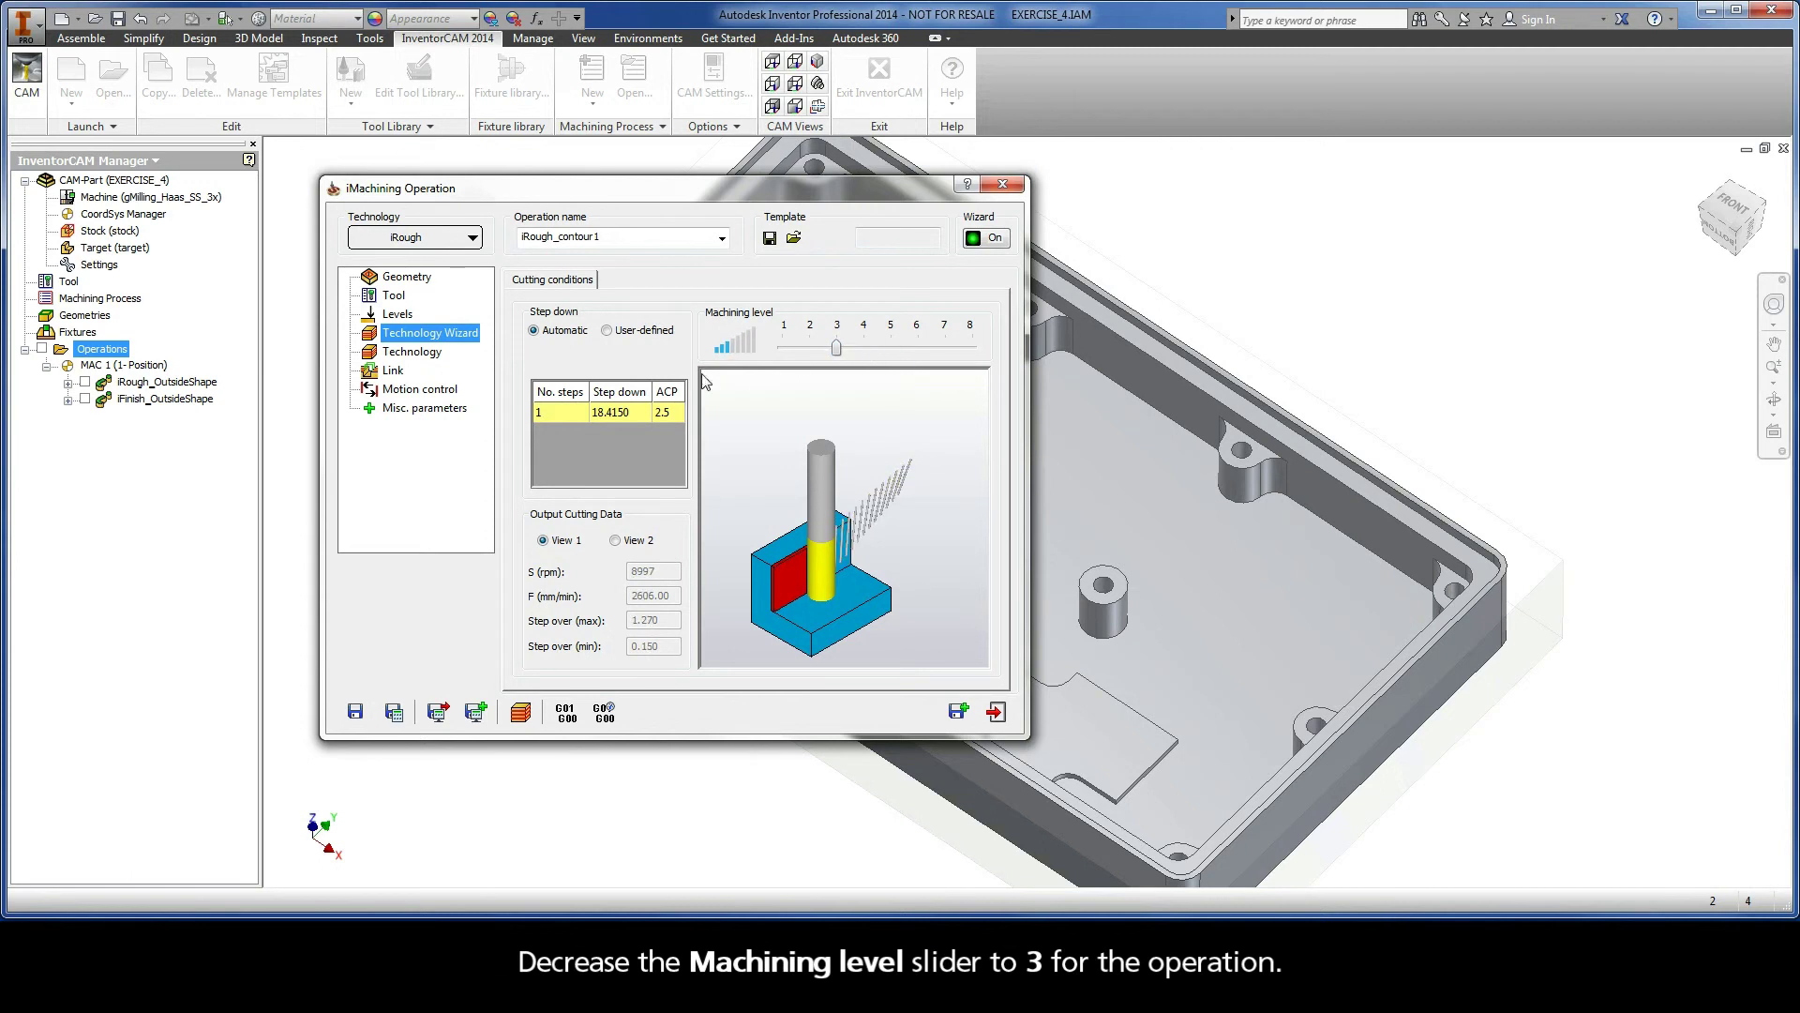
{"action": "left_click", "coordinate": [412, 354]}
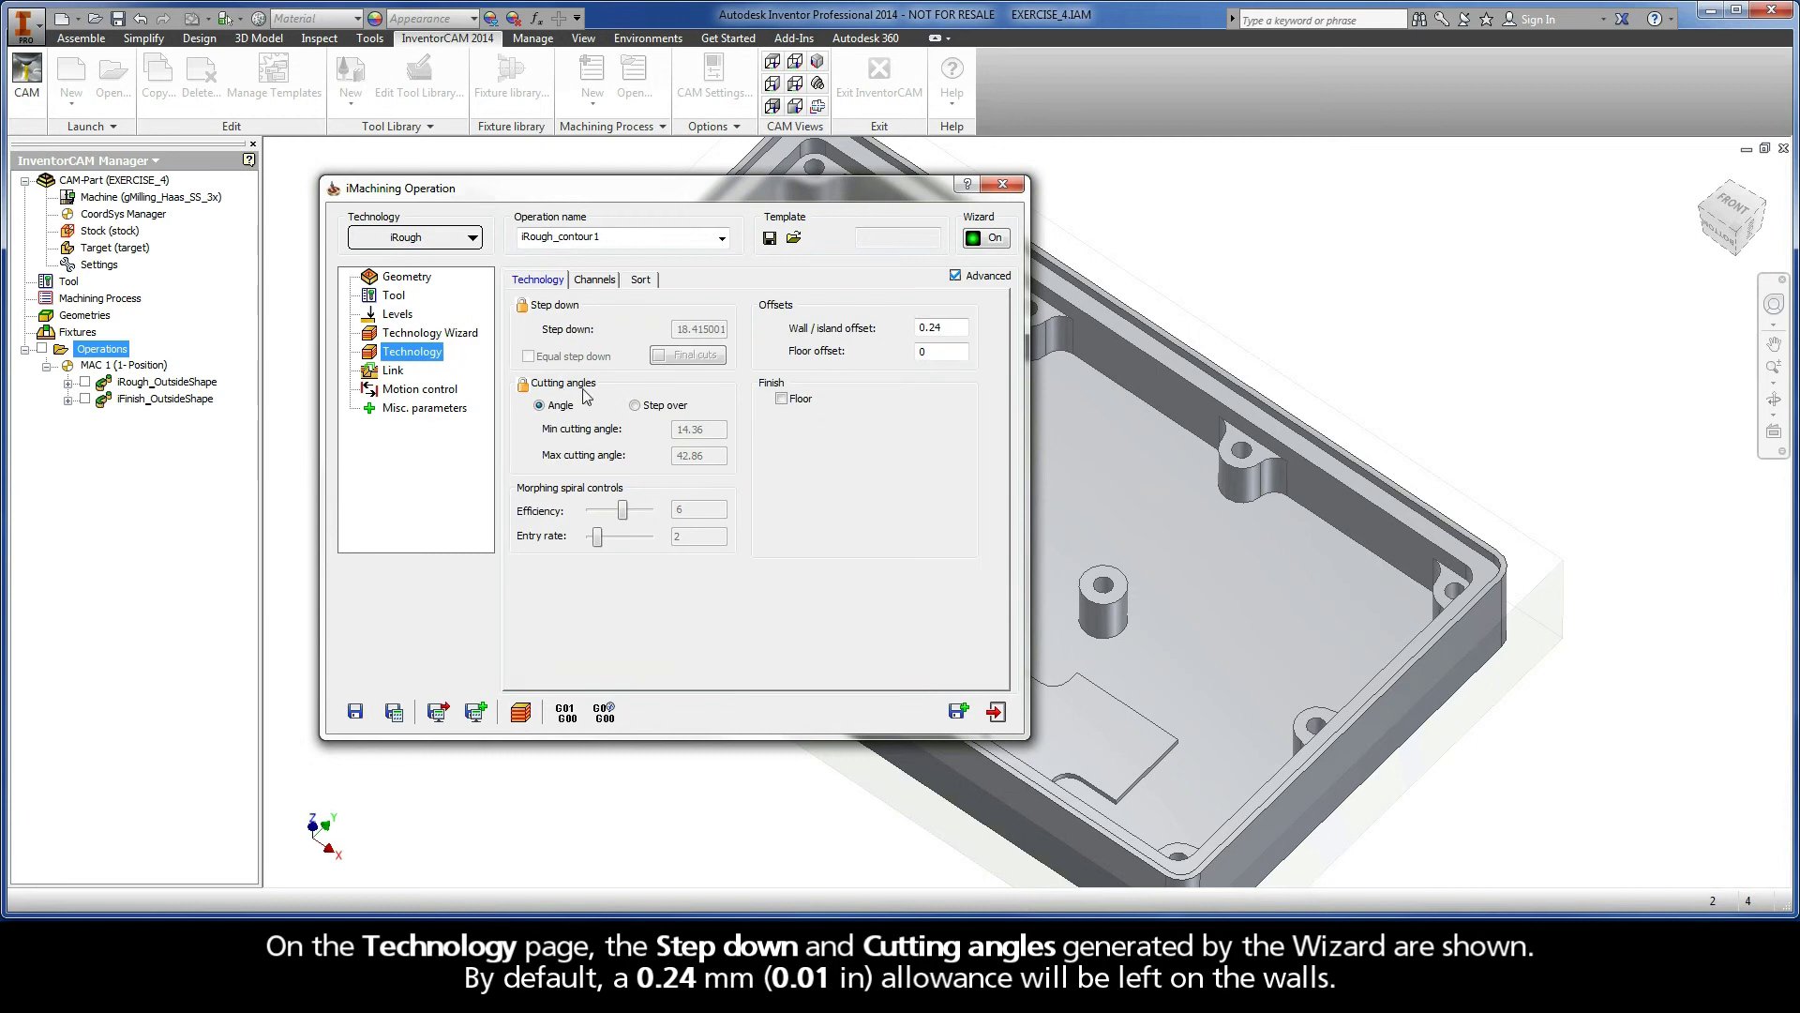
{"action": "left_click", "coordinate": [938, 326]}
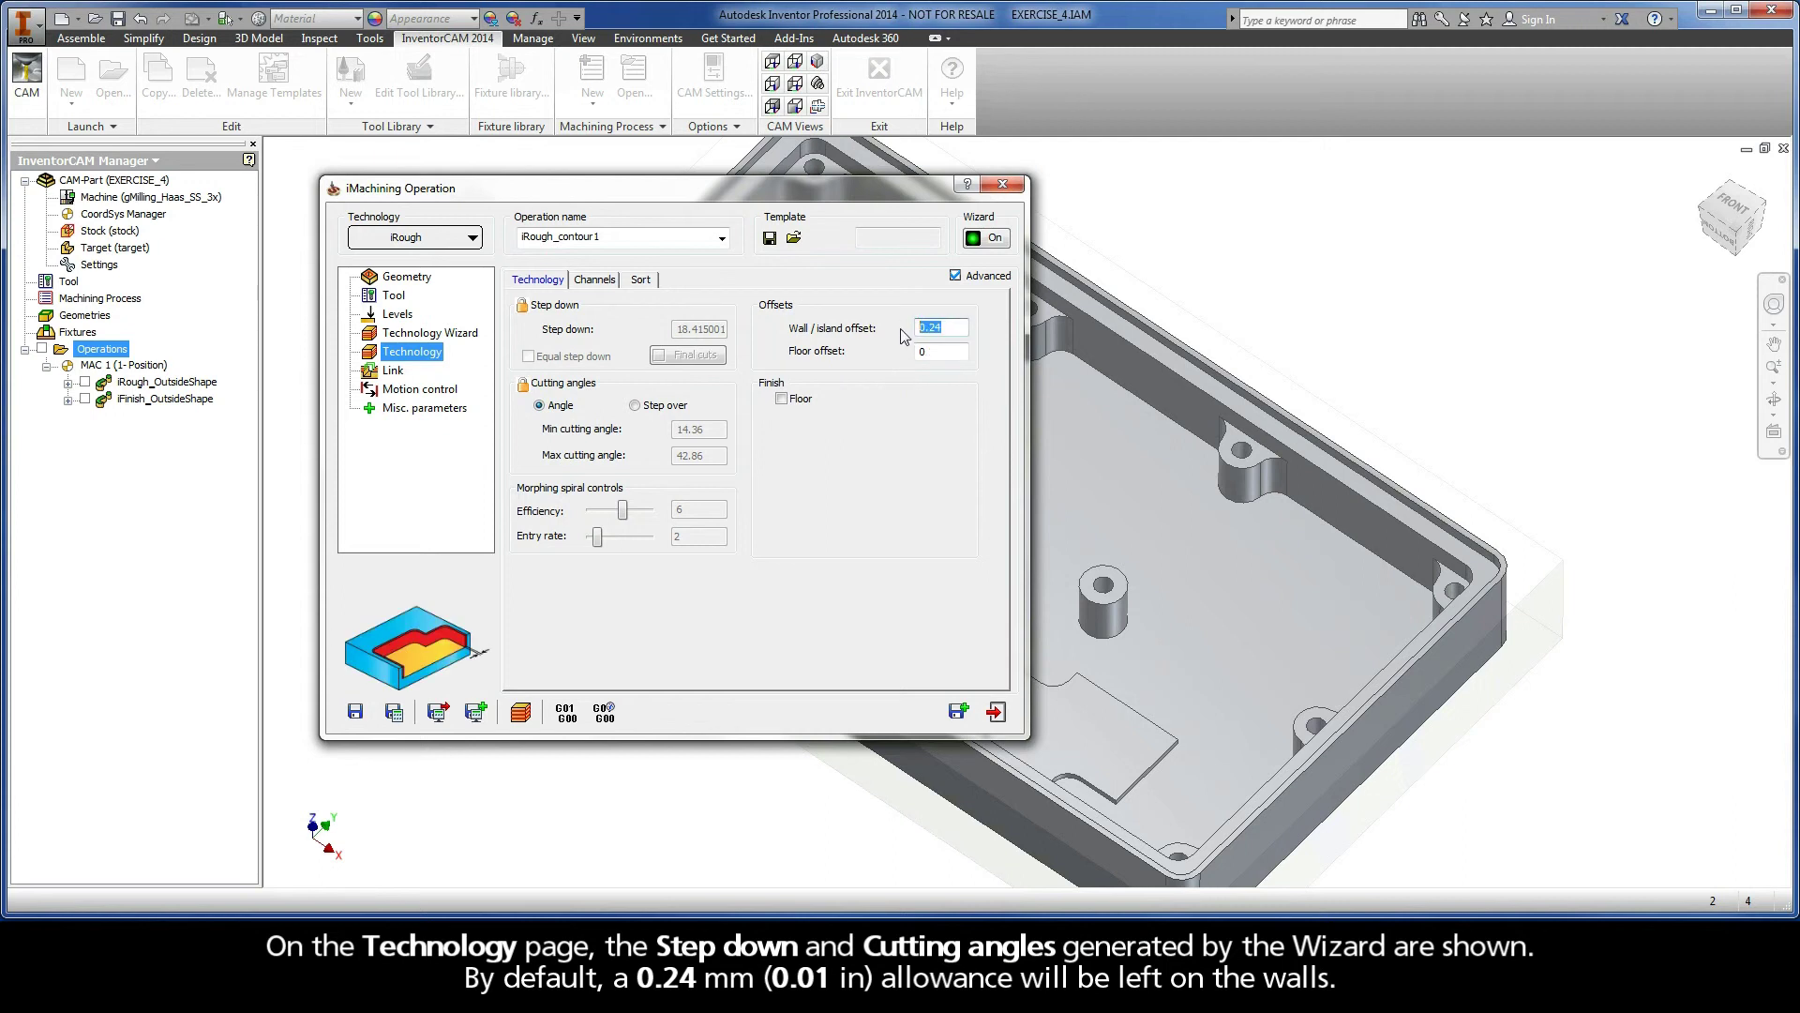
{"action": "left_click", "coordinate": [393, 371]}
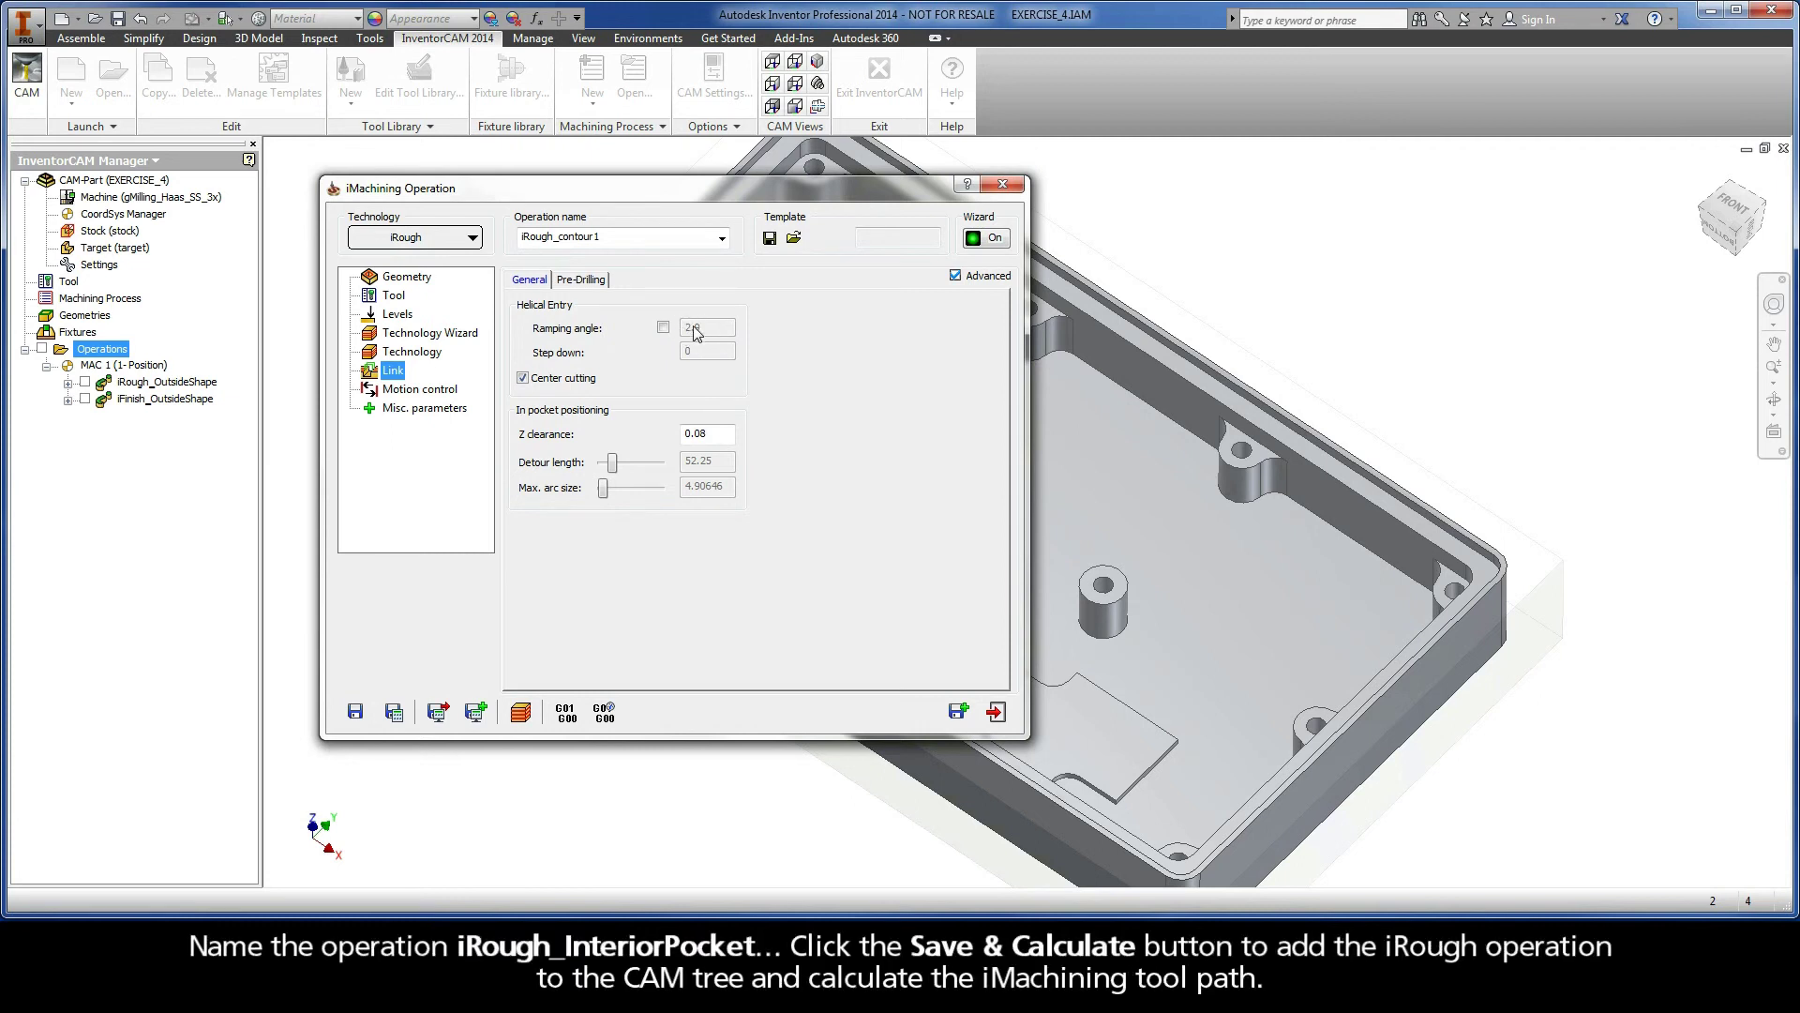
Step: Rename the operation iRough_InteriorPocket, then save it and calculate its tool path
{"action": "double_click", "coordinate": [602, 239]}
{"action": "left_click_drag", "start_coordinate": [602, 238], "coordinate": [560, 243]}
{"action": "type", "text": "InteriorPocke"}
{"action": "left_click", "coordinate": [394, 712]}
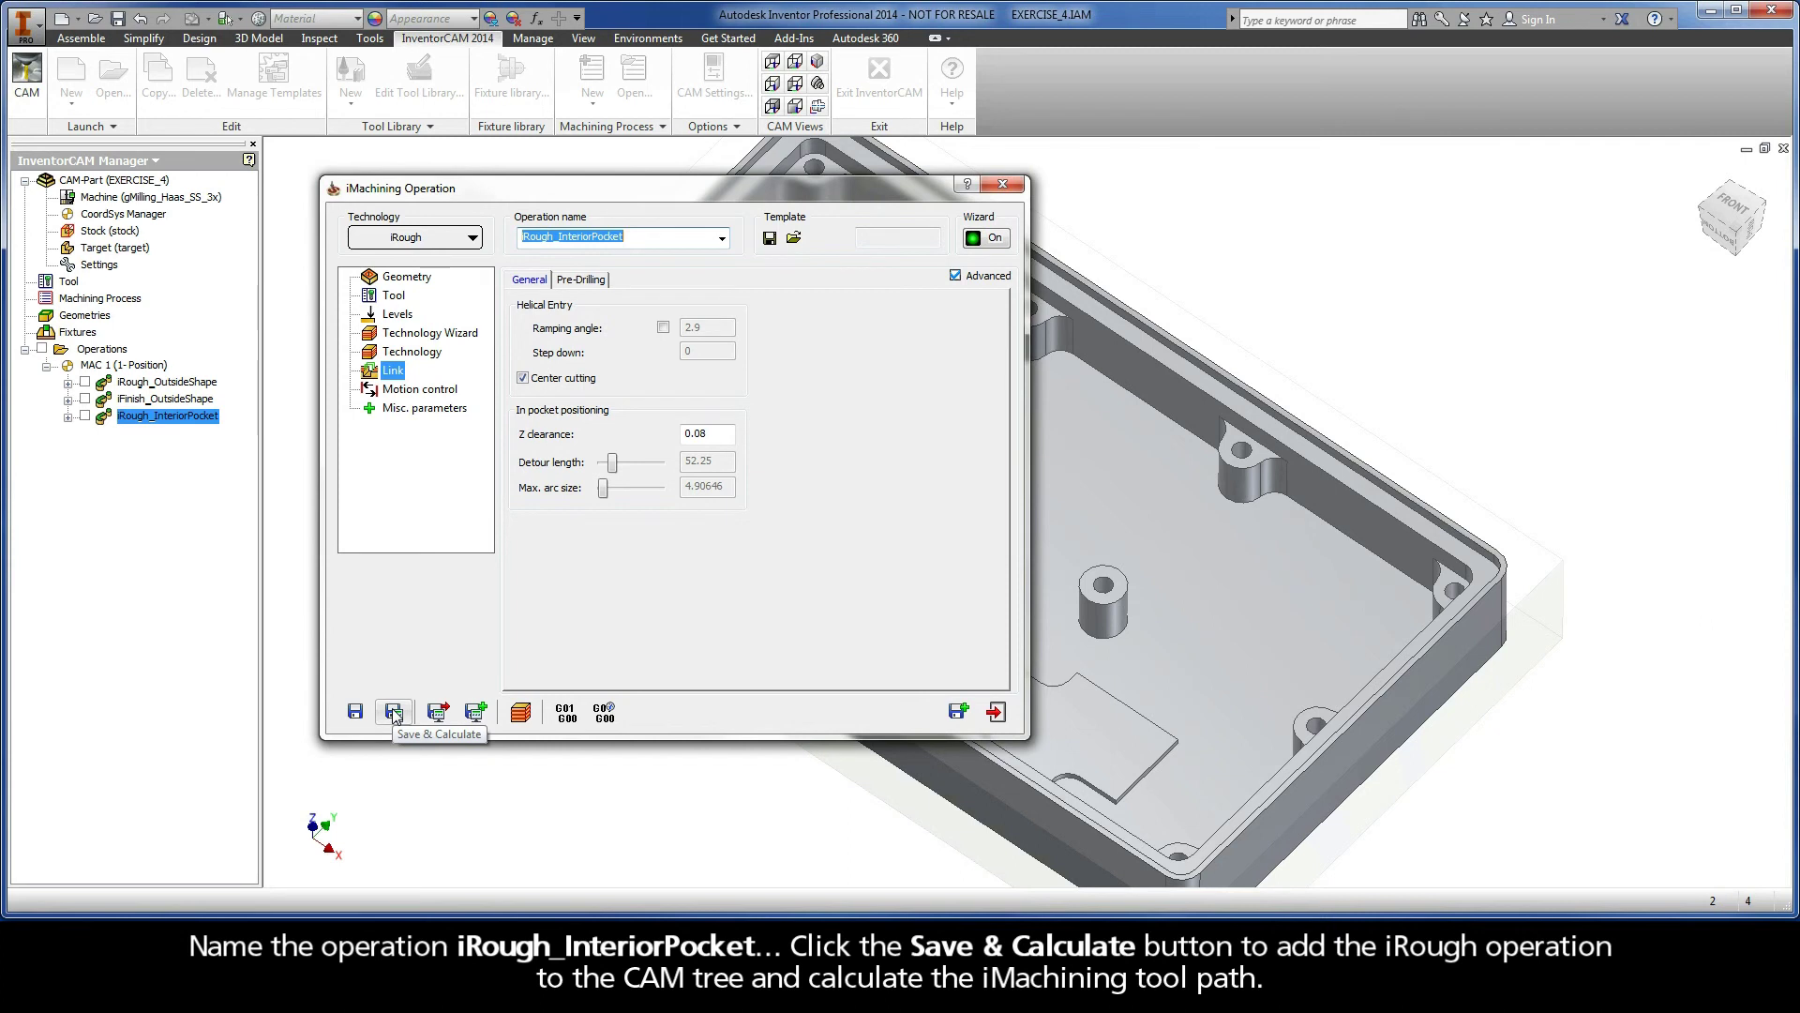
Step: Simulate the interior pocket roughing tool path in Host CAD mode, then exit the simulation
{"action": "left_click", "coordinate": [521, 715]}
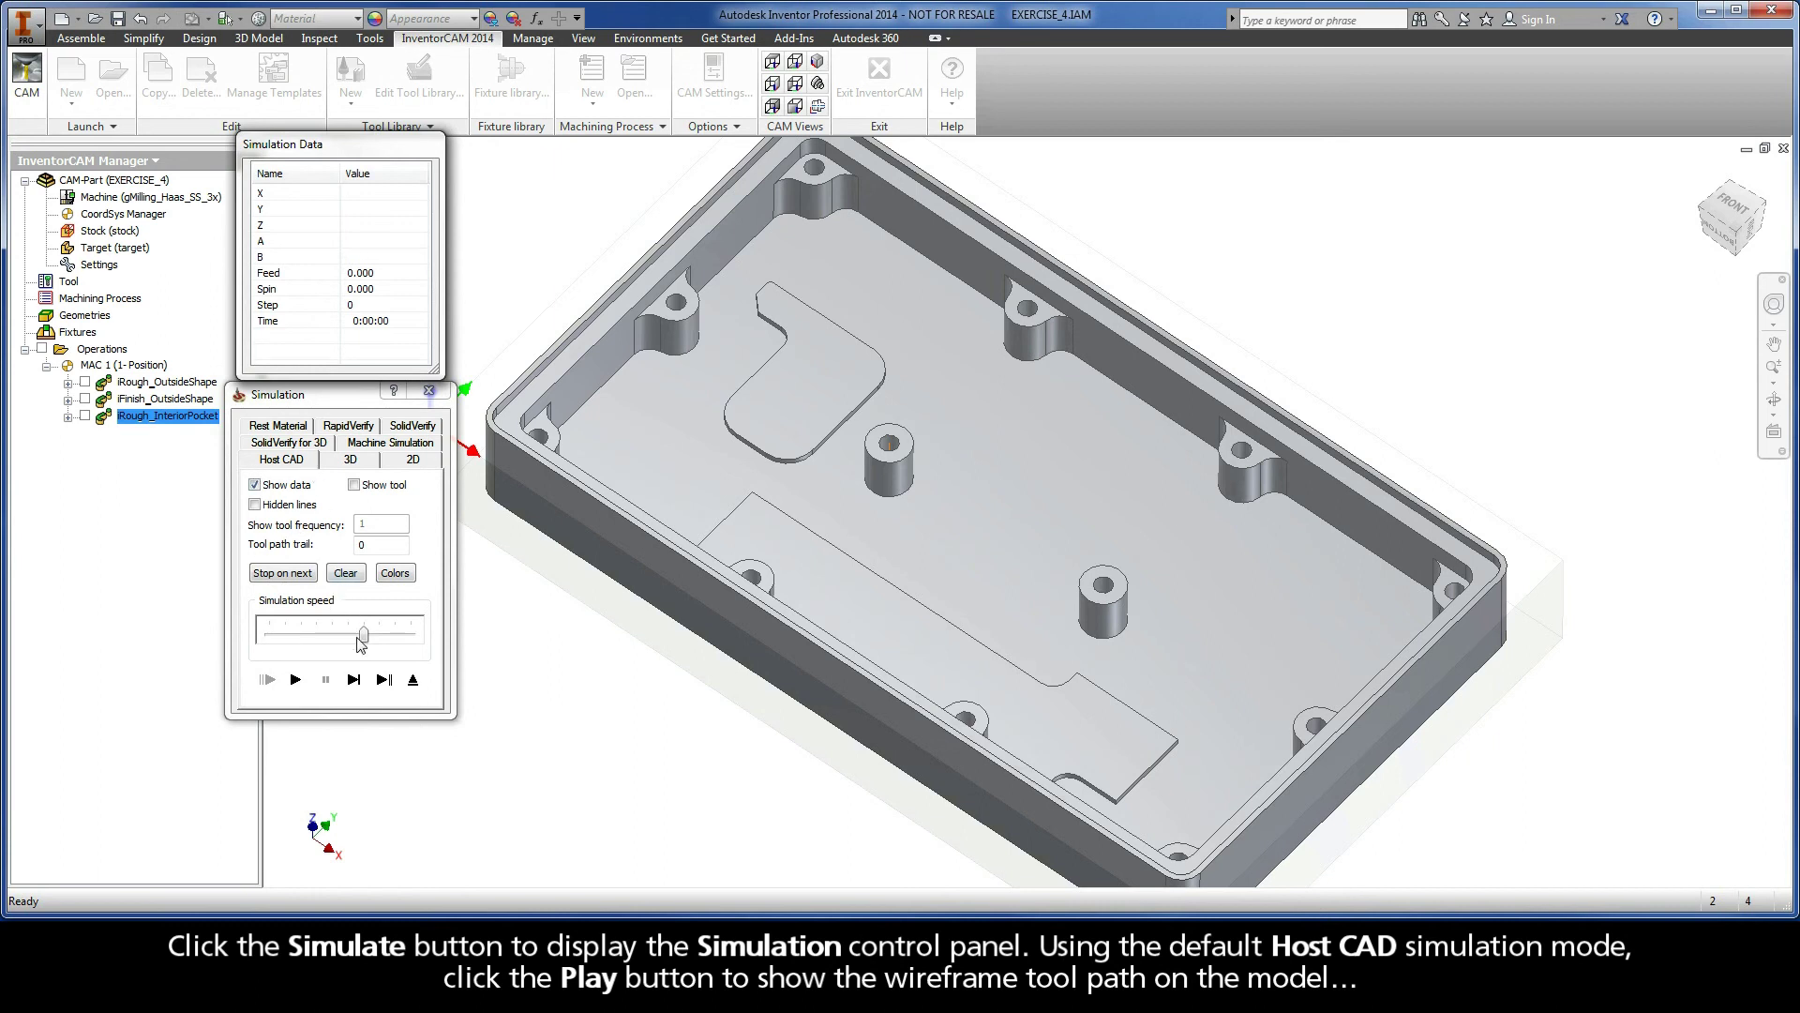
{"action": "left_click", "coordinate": [295, 680]}
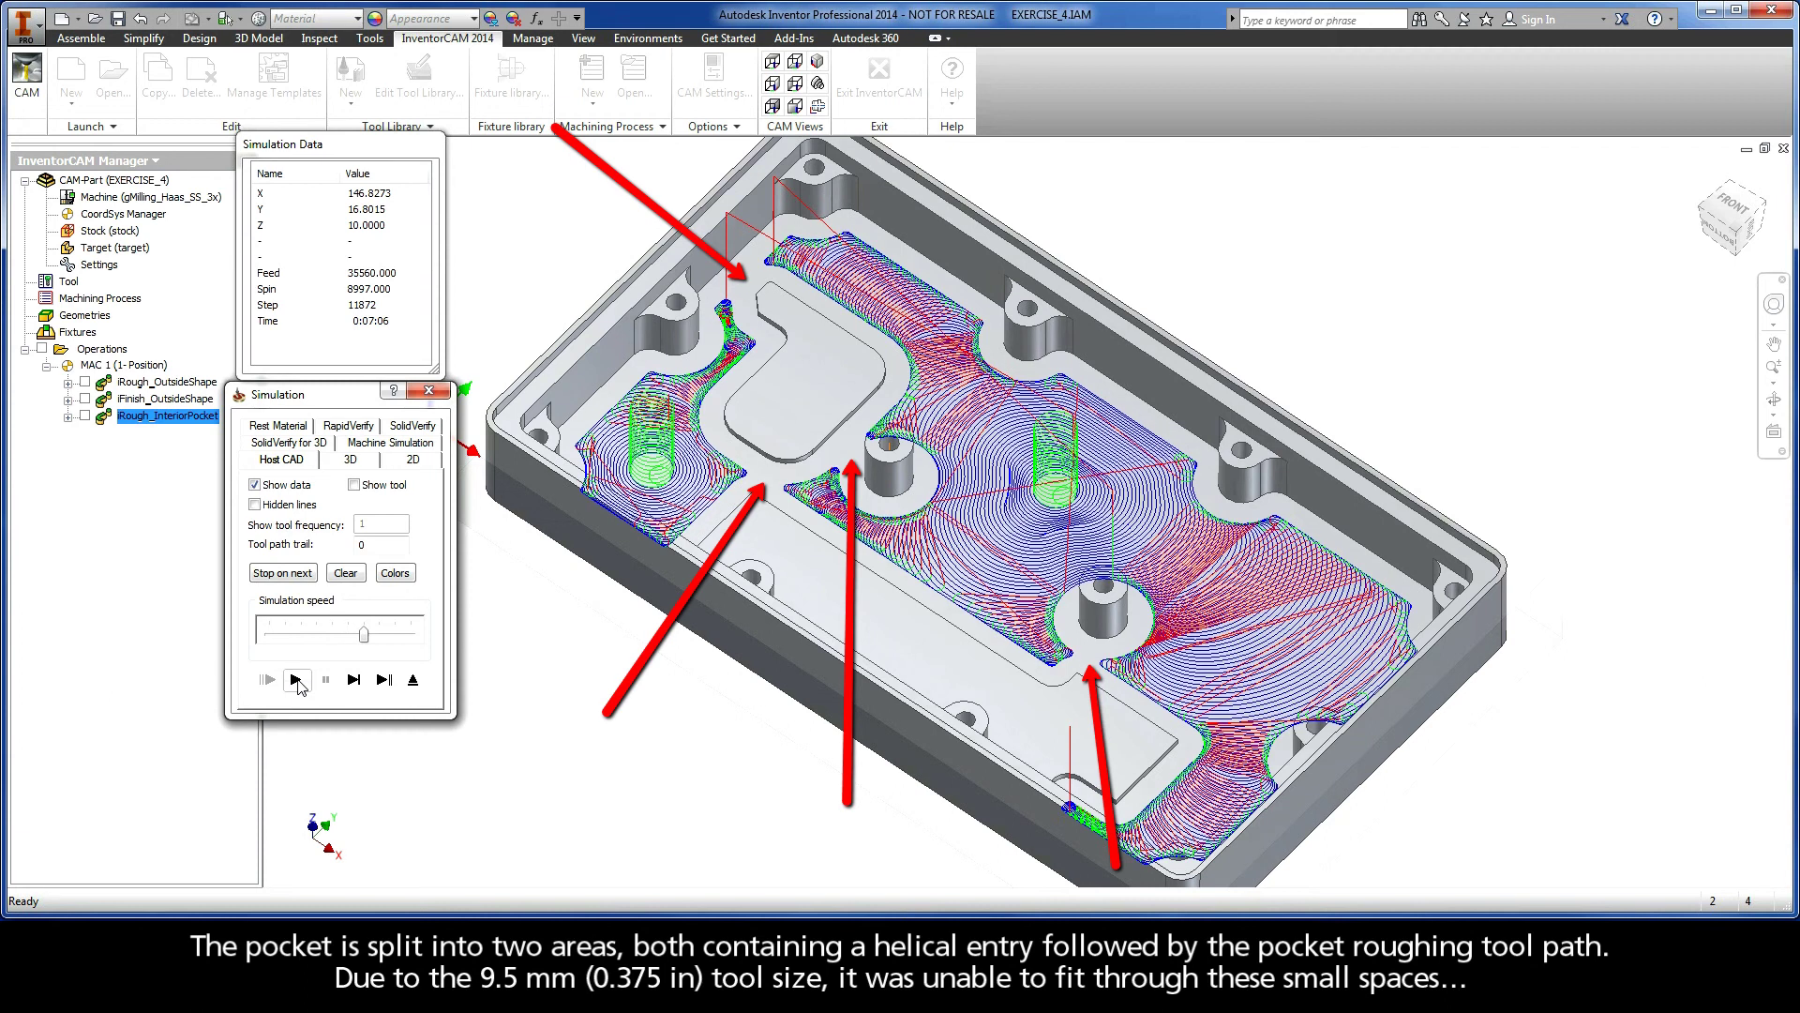
{"action": "left_click", "coordinate": [413, 680]}
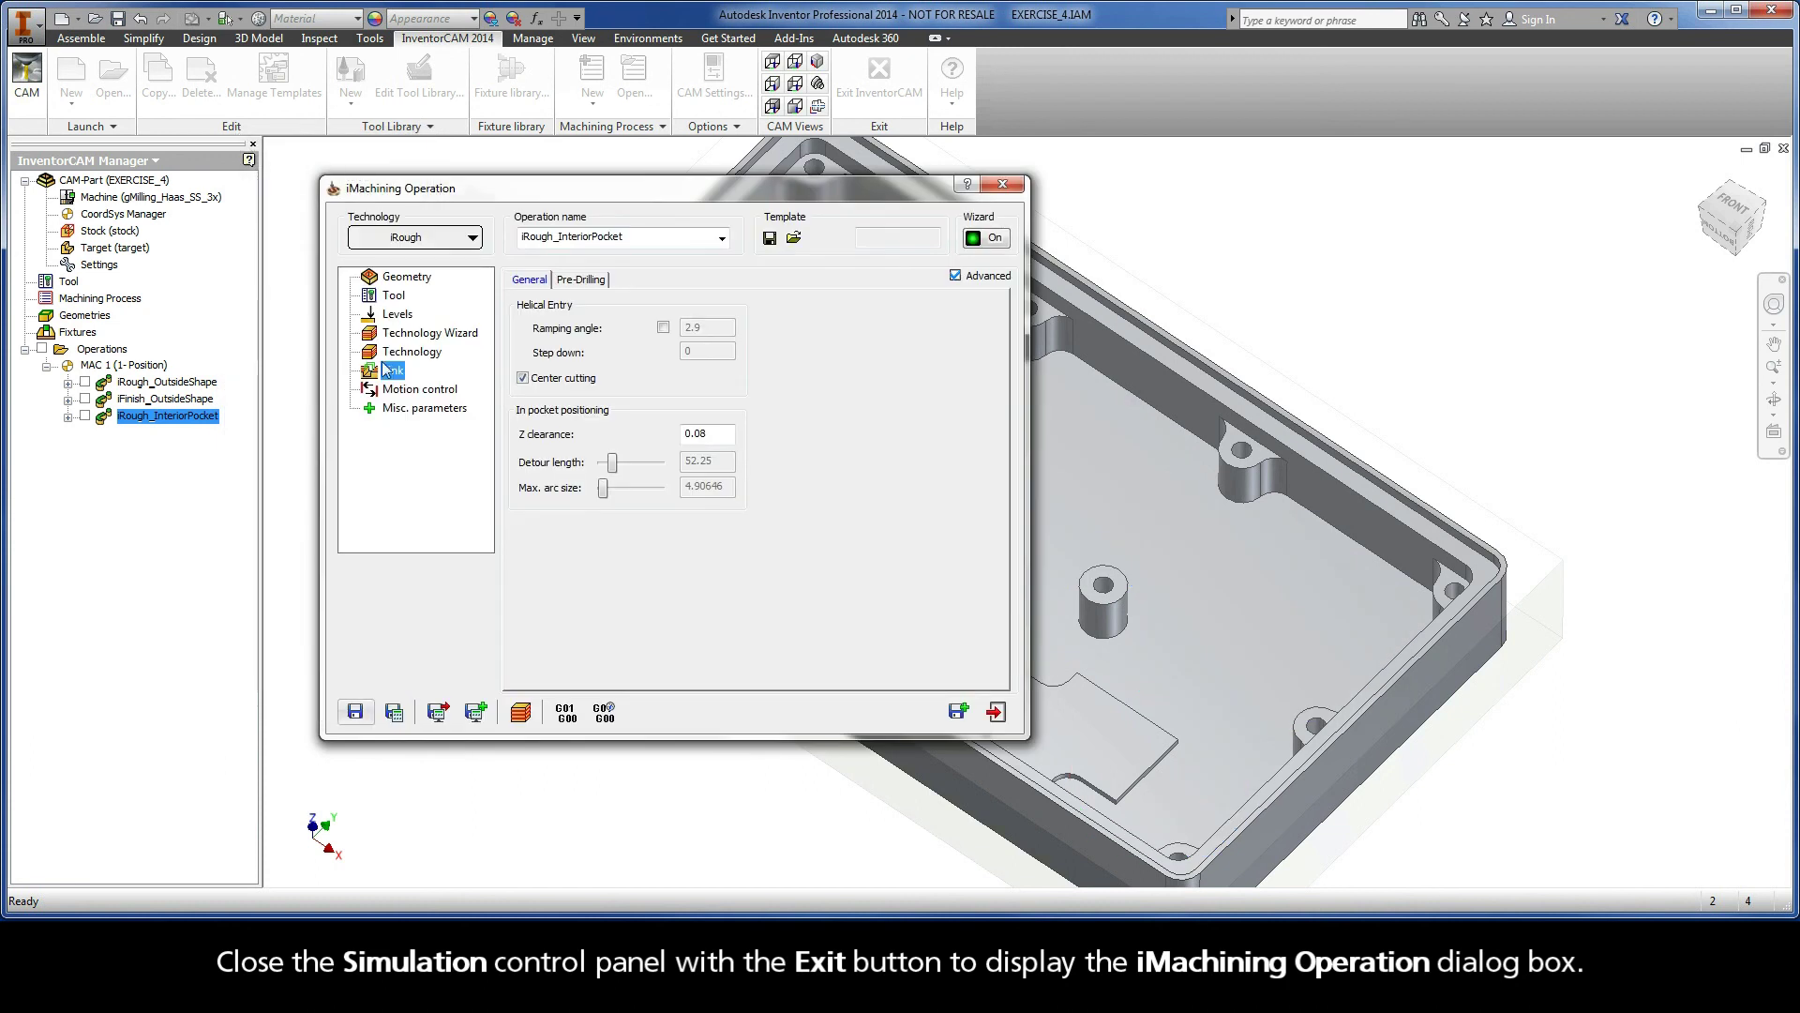